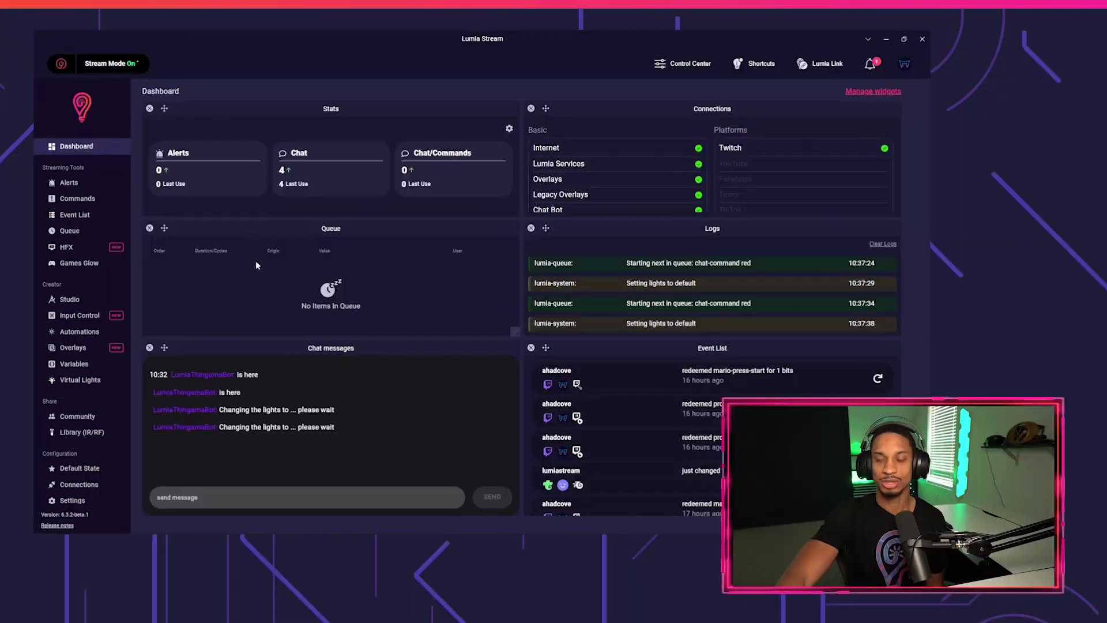
Step: Create a new webhook with path 'red', name 'Red' and description 'Changes color to red'
{"action": "left_click", "coordinate": [80, 315]}
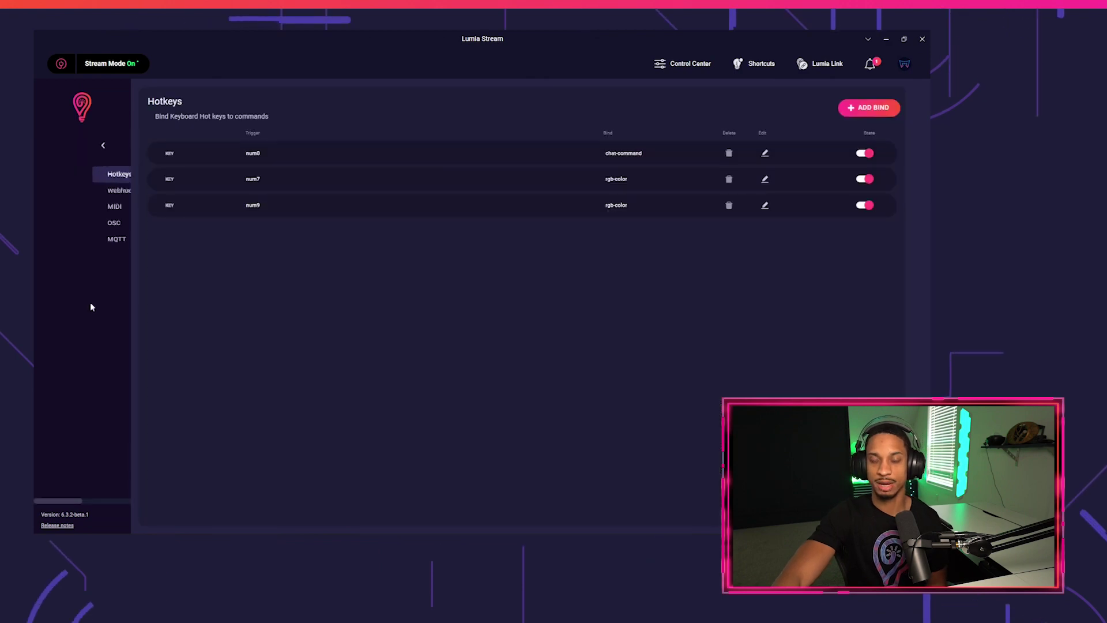
{"action": "left_click", "coordinate": [67, 191]}
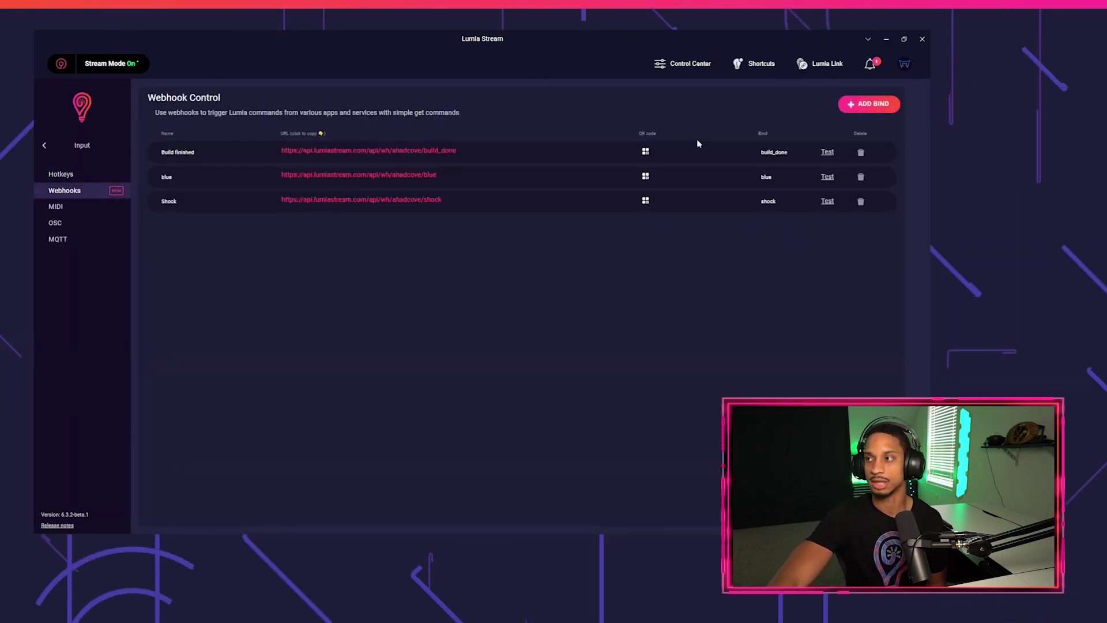
{"action": "left_click", "coordinate": [870, 104]}
{"action": "left_click", "coordinate": [406, 289]}
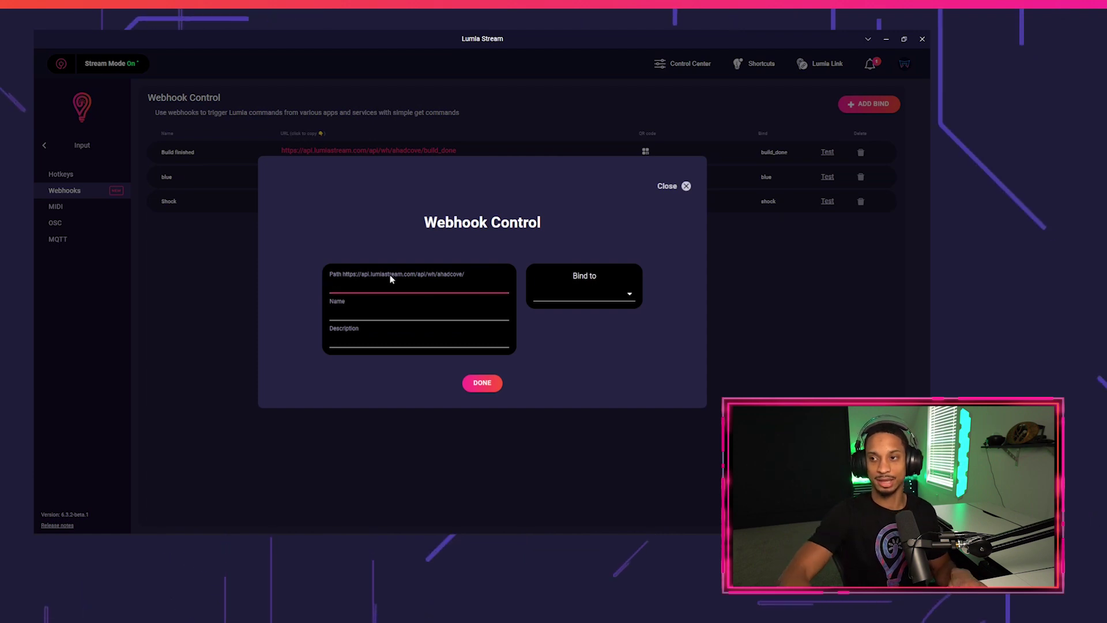
{"action": "type", "text": "red"}
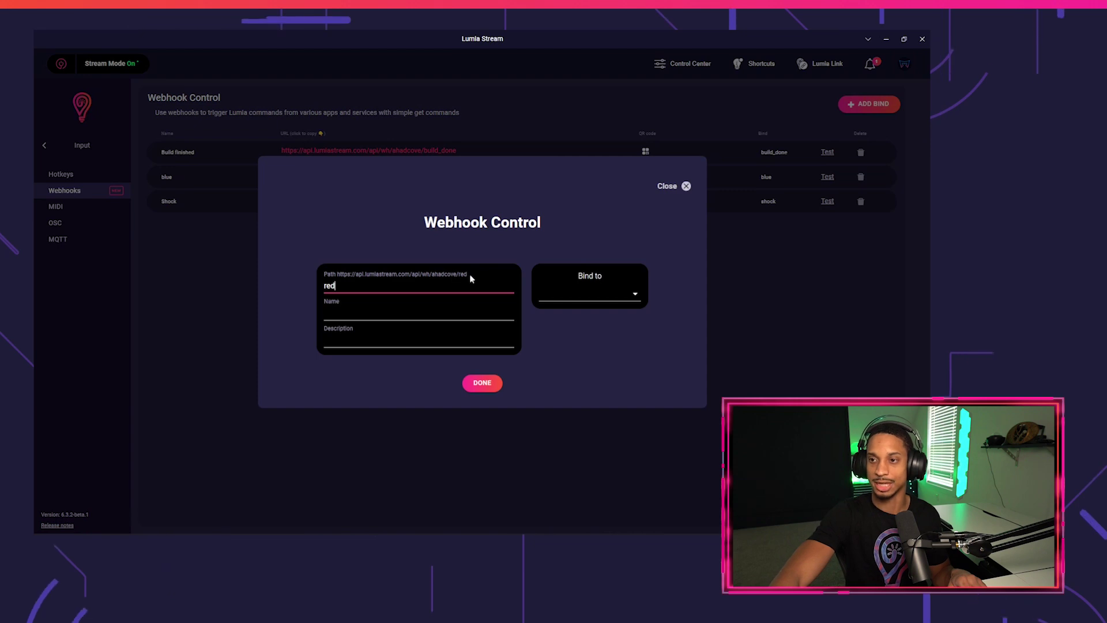
{"action": "left_click", "coordinate": [365, 319]}
{"action": "type", "text": "Red"}
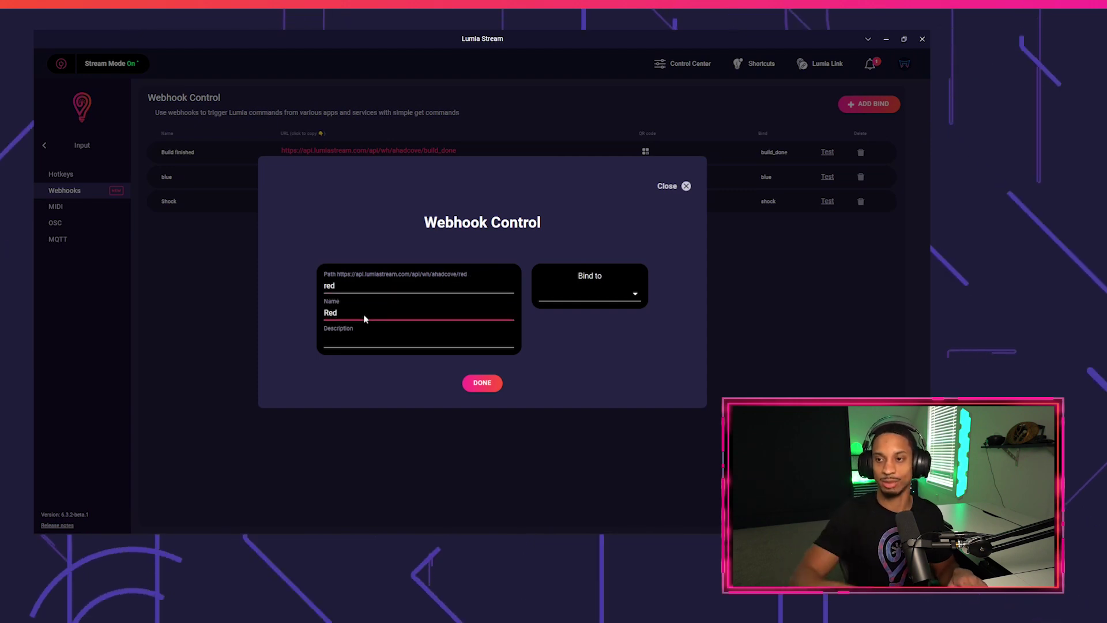
{"action": "left_click", "coordinate": [352, 340]}
{"action": "type", "text": "Changes co"}
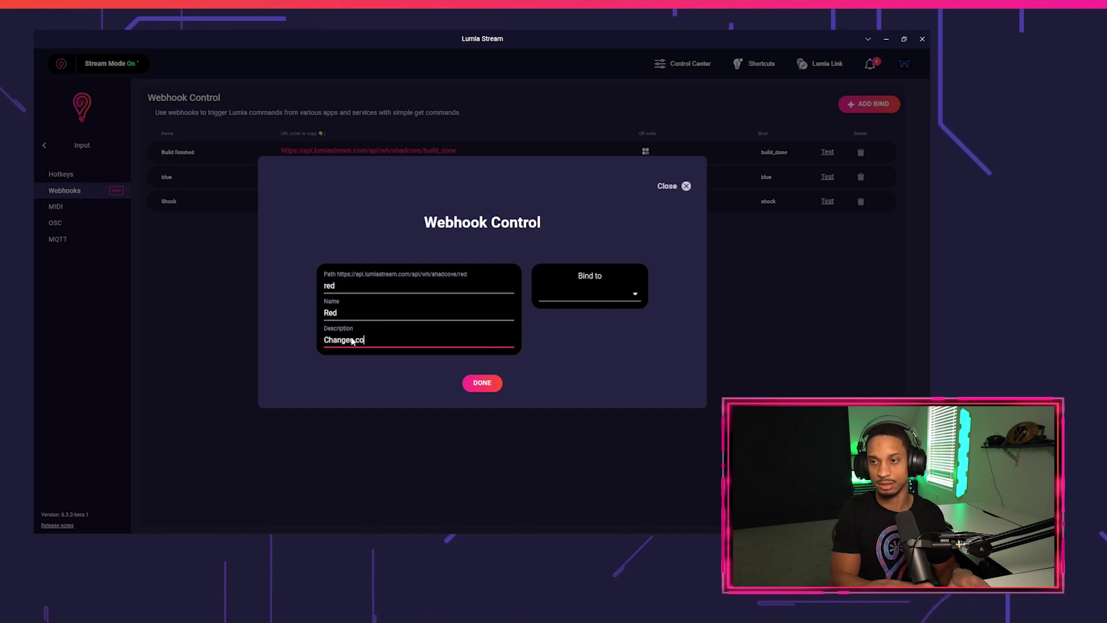
{"action": "type", "text": "lor to red"}
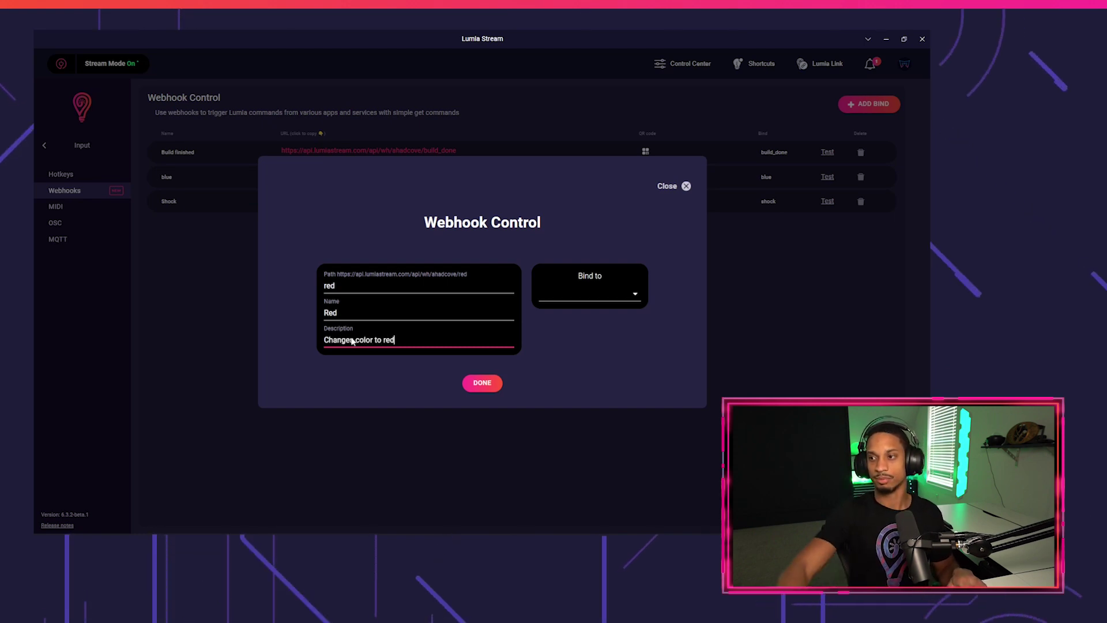
Step: Bind the new webhook to the Red command and save it
{"action": "left_click", "coordinate": [596, 300]}
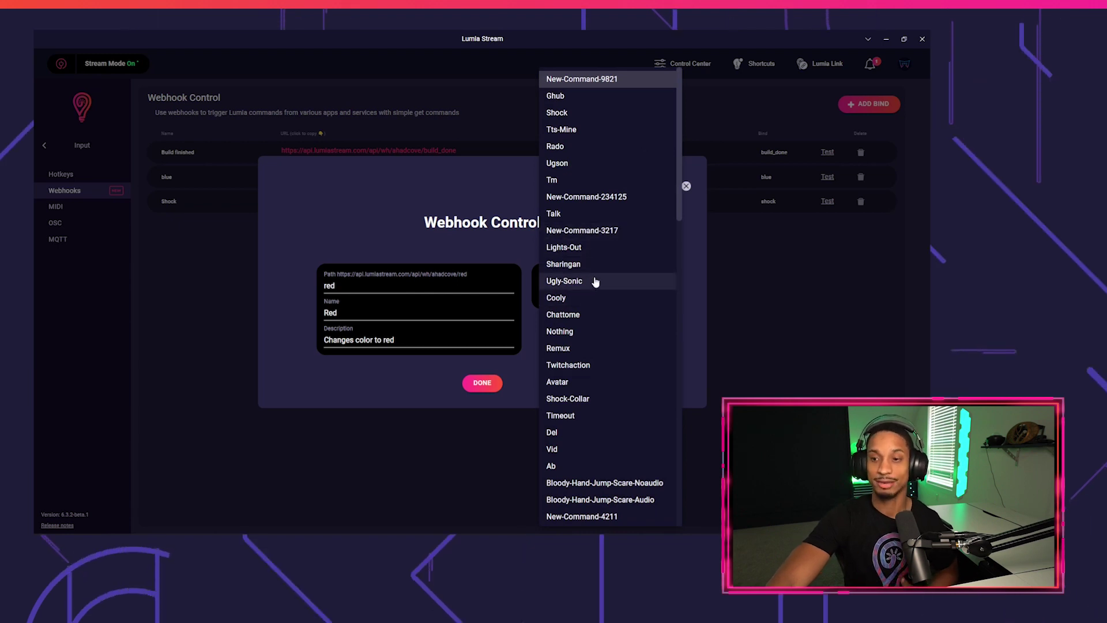
{"action": "scroll", "coordinate": [590, 283], "scroll_direction": "down", "scroll_amount": 4}
{"action": "scroll", "coordinate": [592, 286], "scroll_direction": "down", "scroll_amount": 4}
{"action": "scroll", "coordinate": [596, 288], "scroll_direction": "down", "scroll_amount": 3}
{"action": "scroll", "coordinate": [596, 288], "scroll_direction": "down", "scroll_amount": 4}
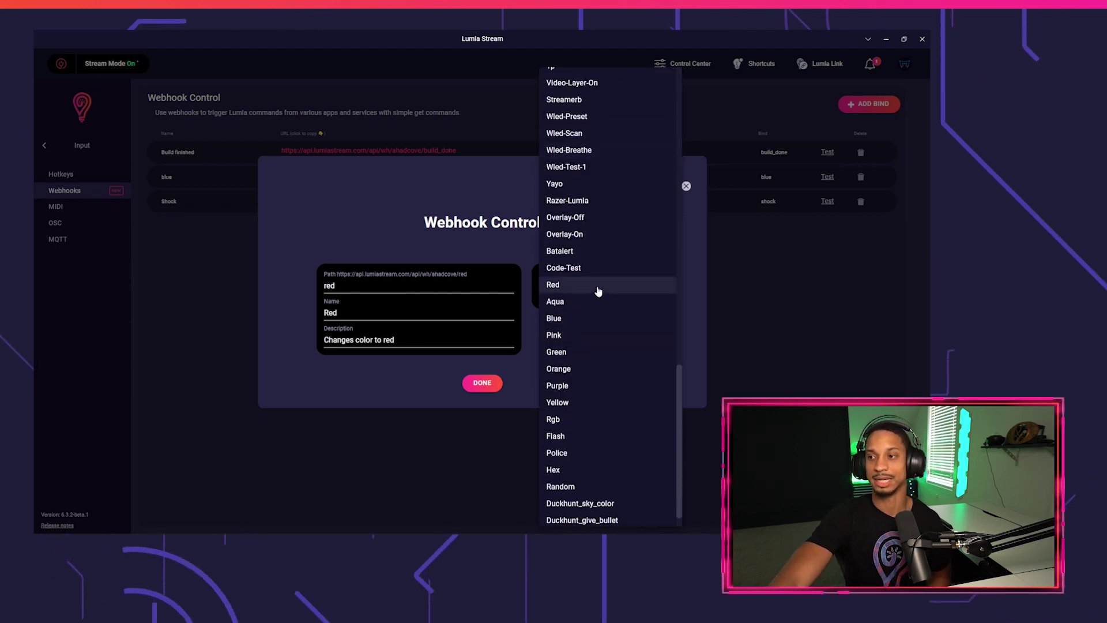
{"action": "scroll", "coordinate": [589, 283], "scroll_direction": "down", "scroll_amount": 1}
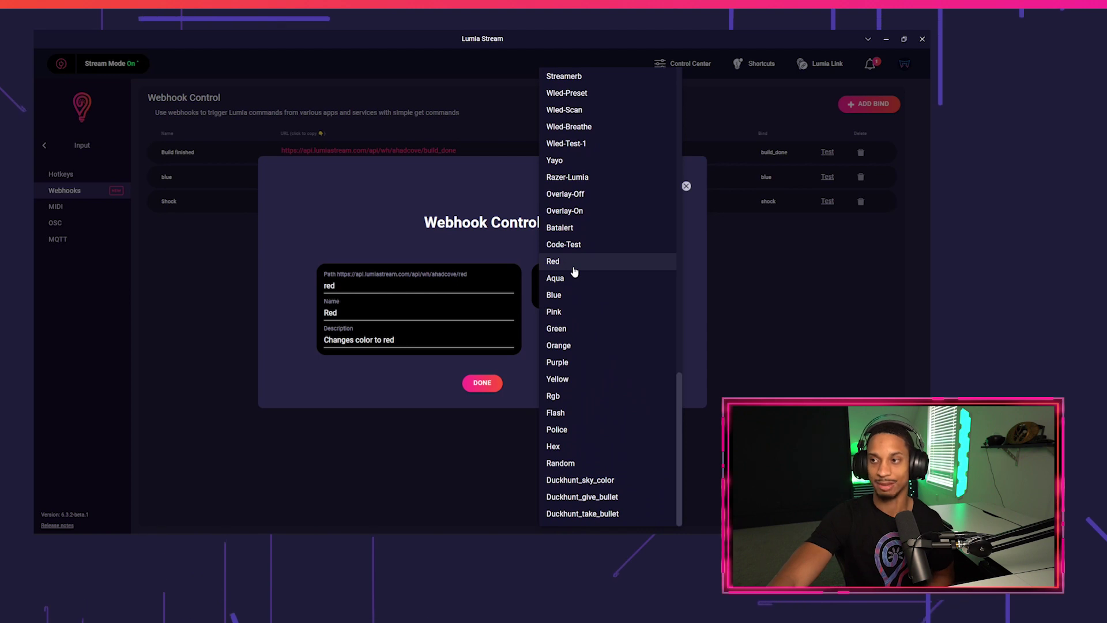
{"action": "left_click", "coordinate": [571, 262]}
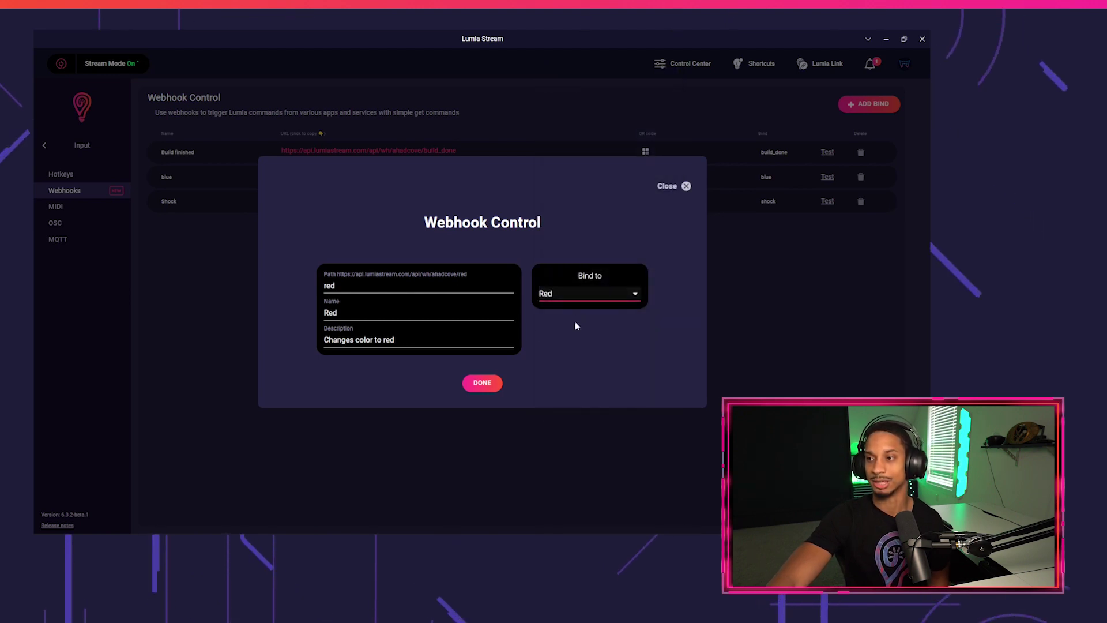
{"action": "left_click", "coordinate": [483, 384]}
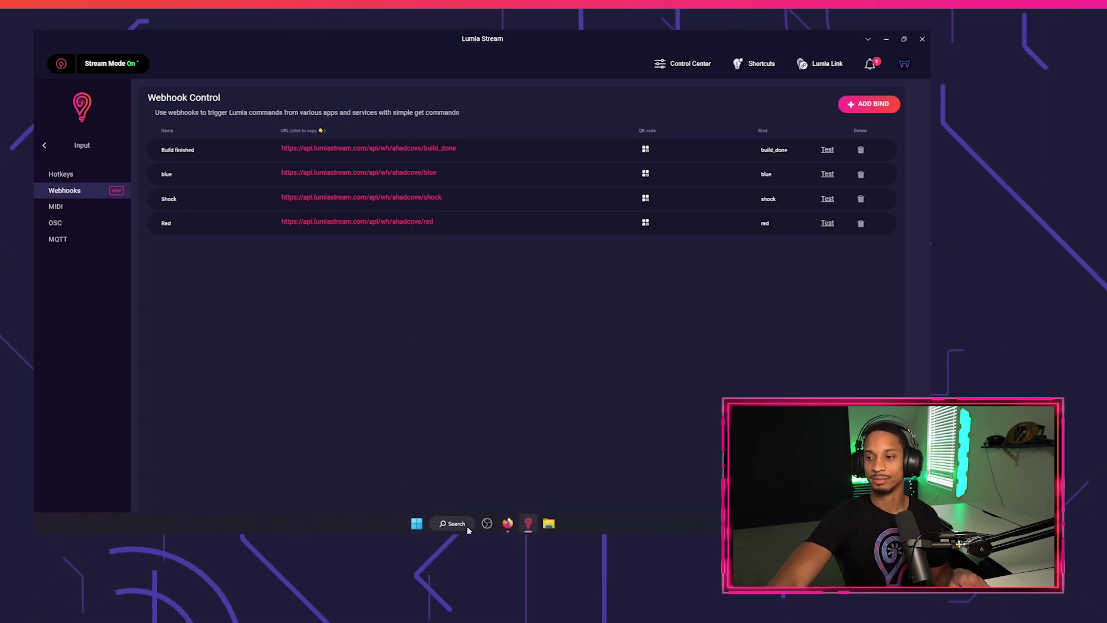
Step: Reload the red webhook URL in Firefox to turn the lights red, then test the Red webhook
{"action": "left_click", "coordinate": [407, 221]}
{"action": "left_click", "coordinate": [347, 79]}
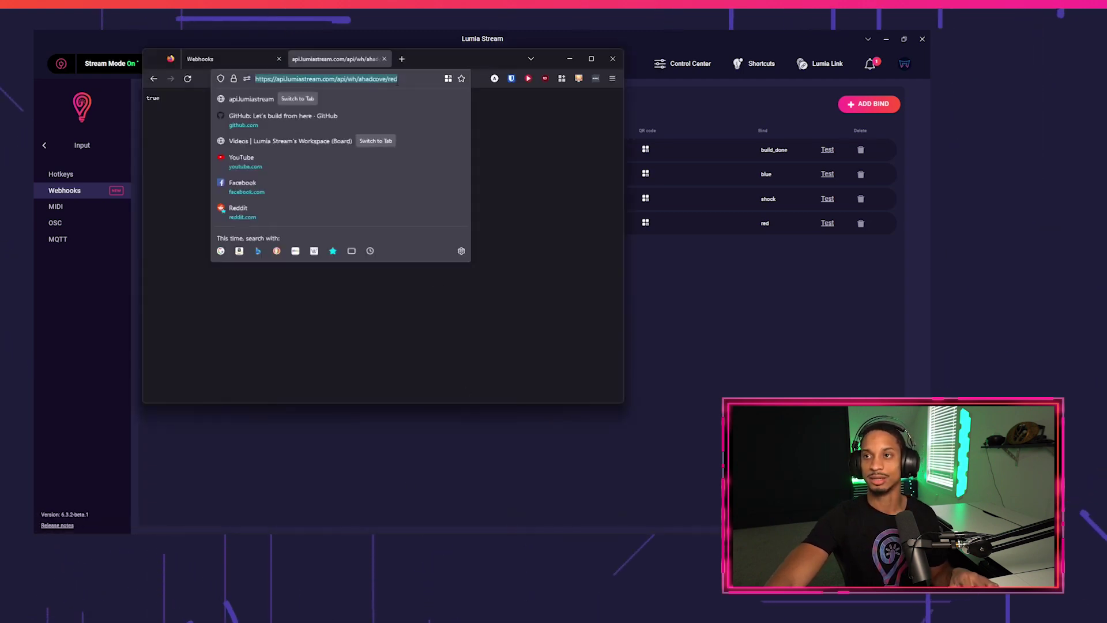
{"action": "key", "text": "Return"}
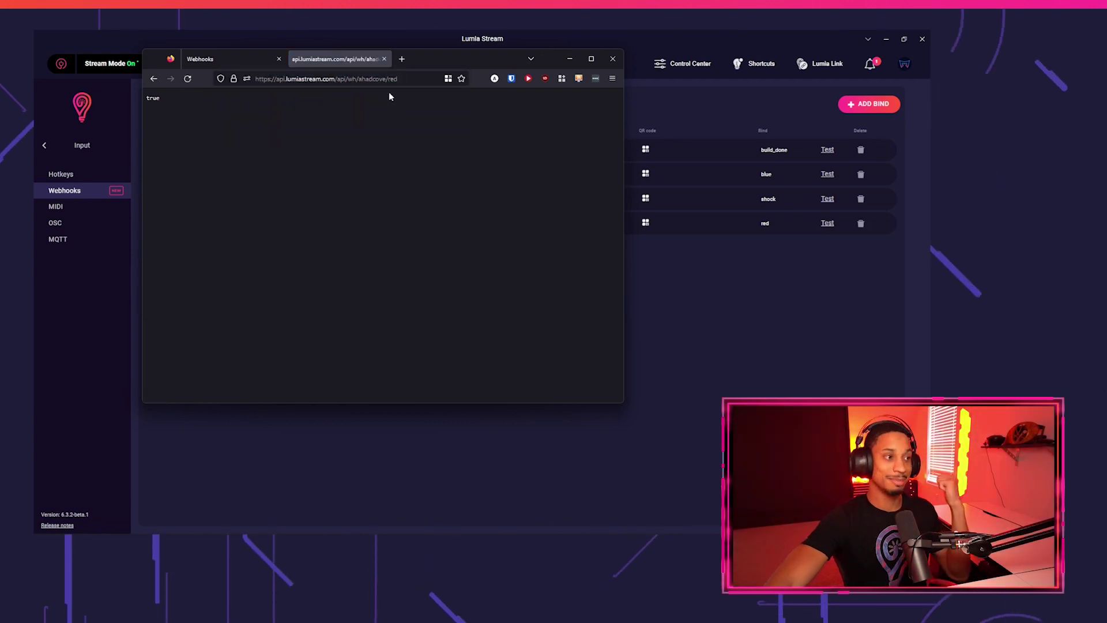
{"action": "key", "text": "alt+Tab"}
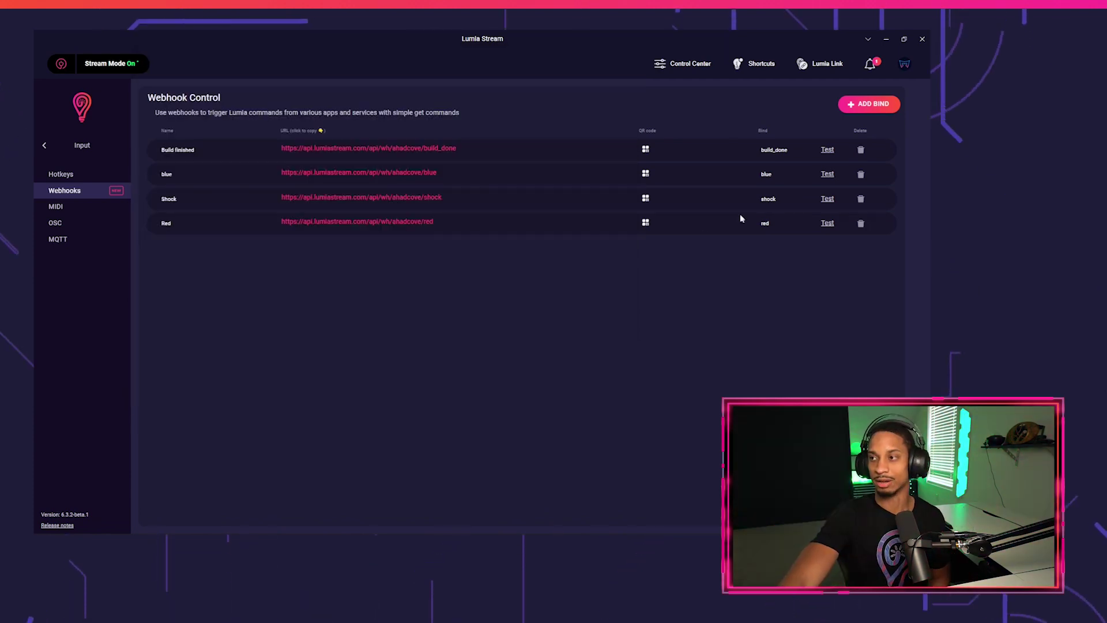
{"action": "left_click", "coordinate": [827, 225]}
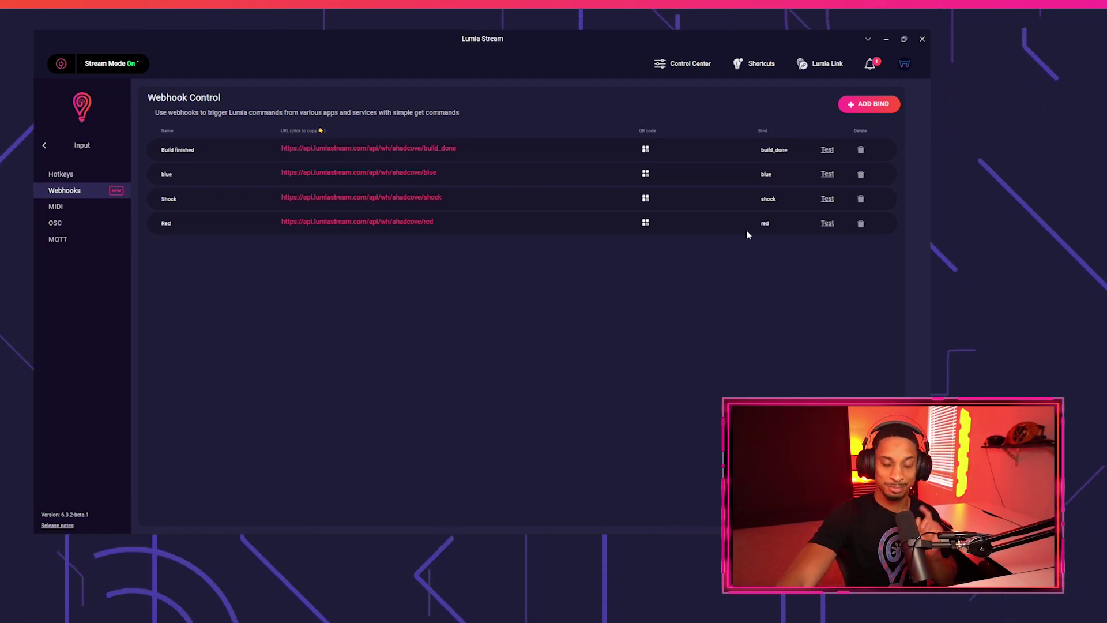
Step: Show the Red webhook's QR code with a chosen dot colour and size 400
{"action": "left_click", "coordinate": [645, 224]}
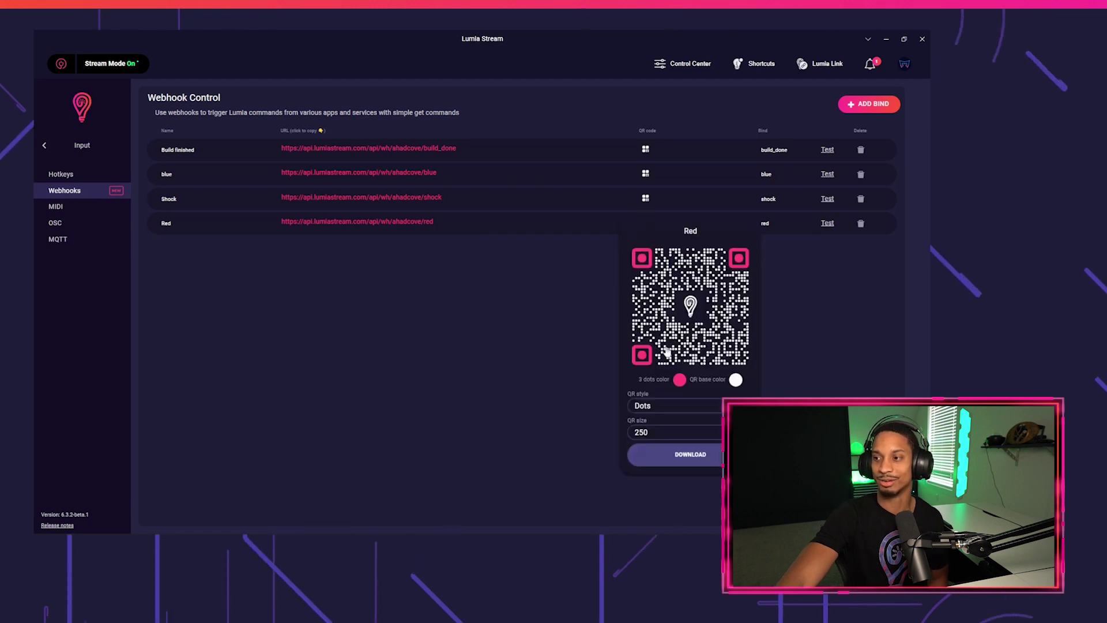
{"action": "left_click", "coordinate": [679, 379]}
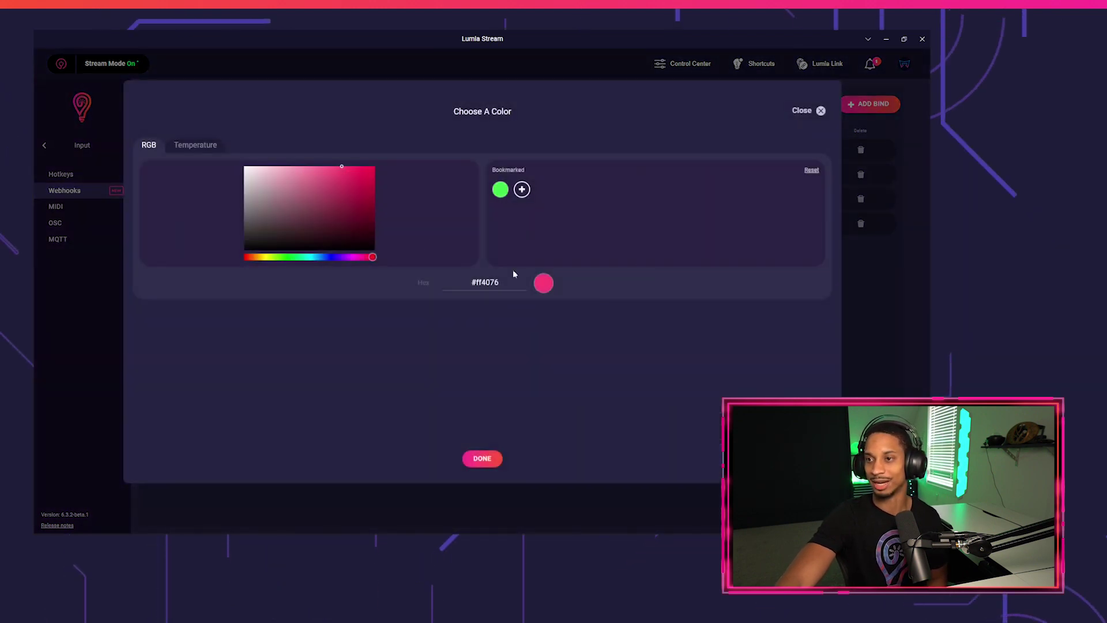
{"action": "left_click", "coordinate": [483, 457]}
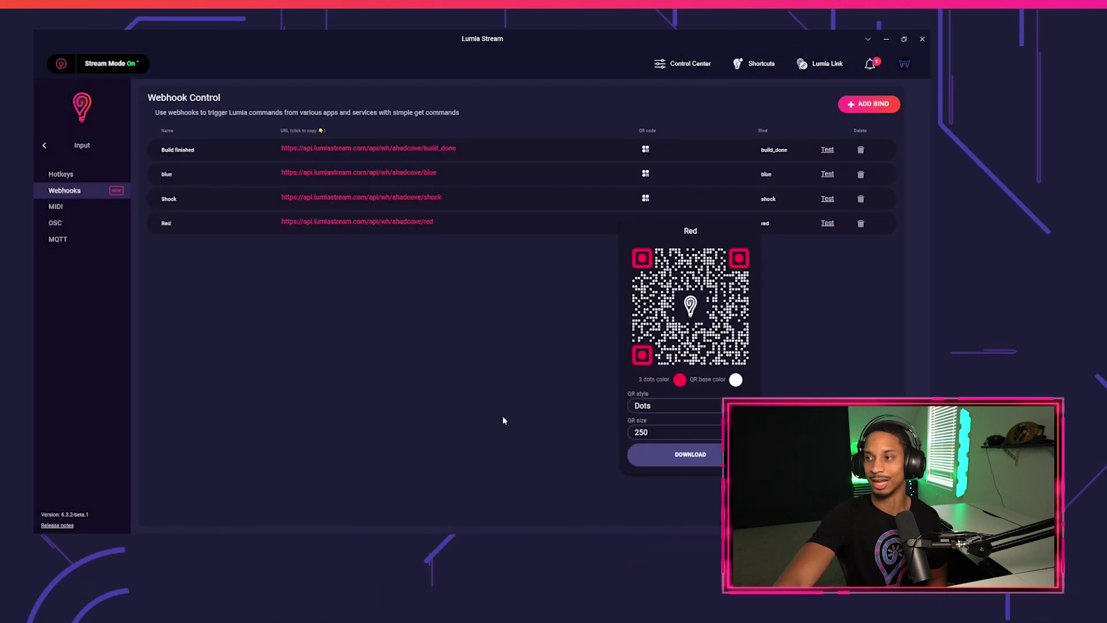
{"action": "left_click", "coordinate": [648, 437]}
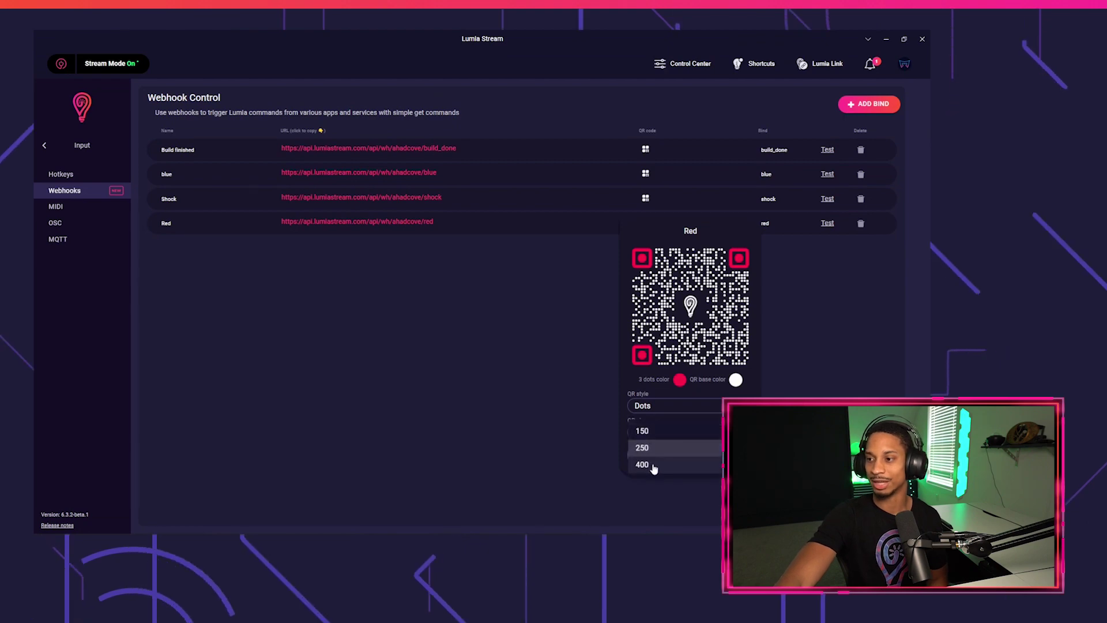
{"action": "left_click", "coordinate": [643, 465]}
{"action": "scroll", "coordinate": [677, 454], "scroll_direction": "down", "scroll_amount": 1}
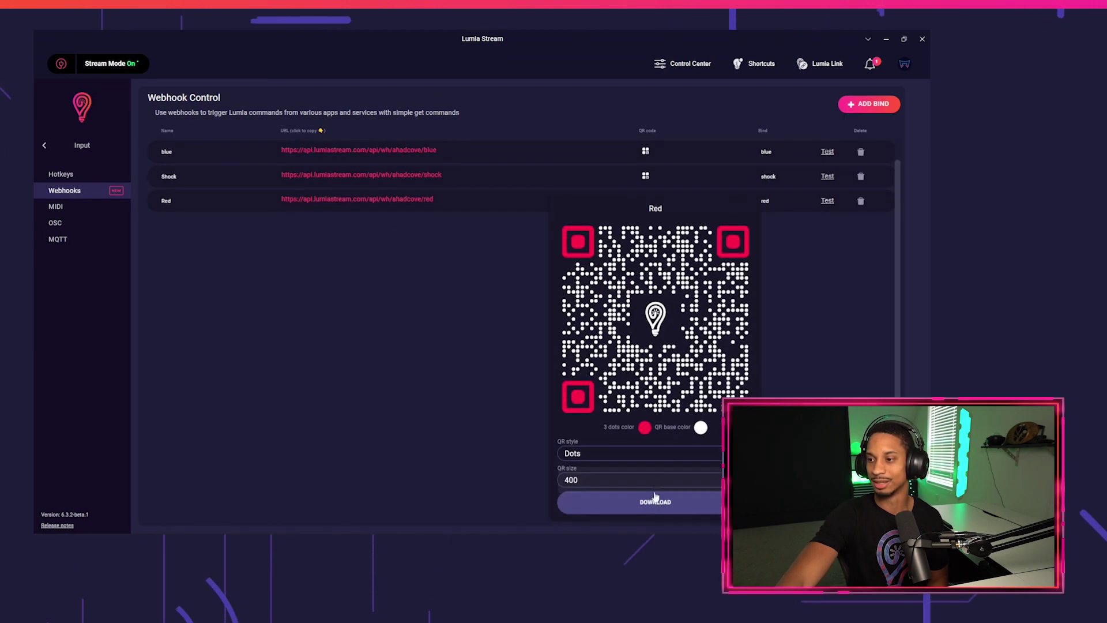
Step: Download the QR image as Red_qr, replacing the existing file
{"action": "left_click", "coordinate": [650, 502]}
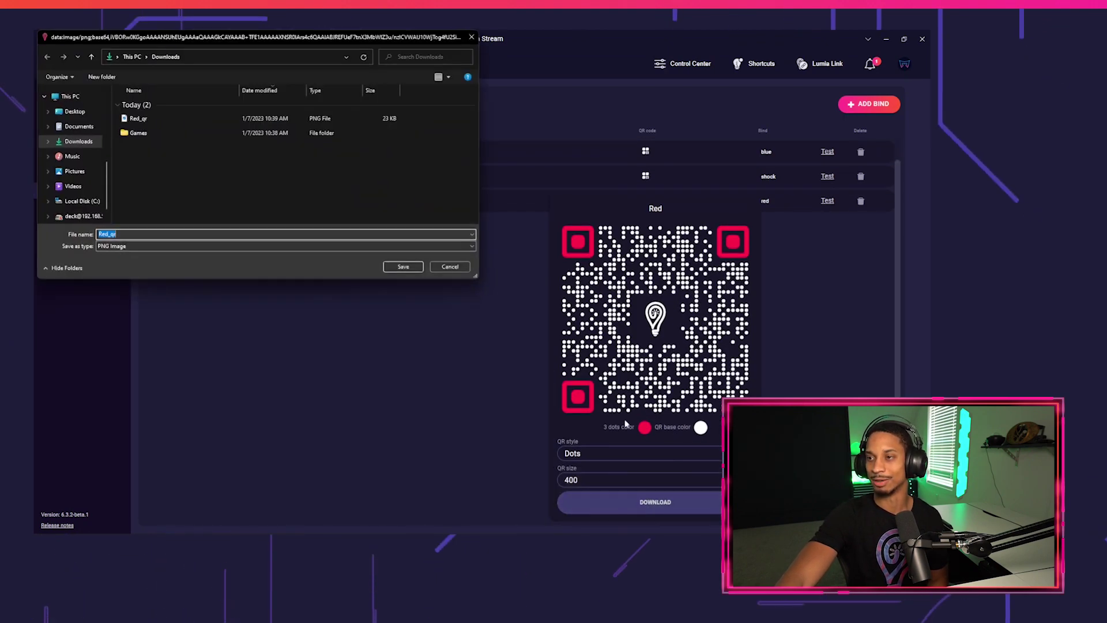
{"action": "left_click", "coordinate": [403, 267]}
{"action": "left_click", "coordinate": [507, 287]}
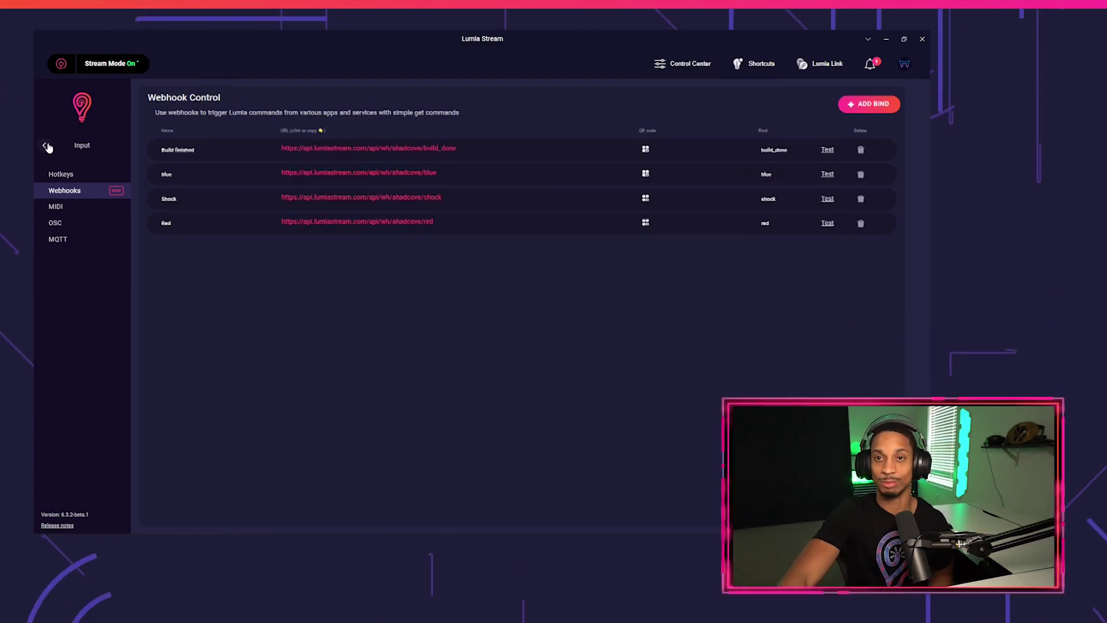
{"action": "left_click", "coordinate": [47, 147]}
Step: Start a new tts chat command with text-to-speech enabled and its template words selected
{"action": "left_click", "coordinate": [78, 203]}
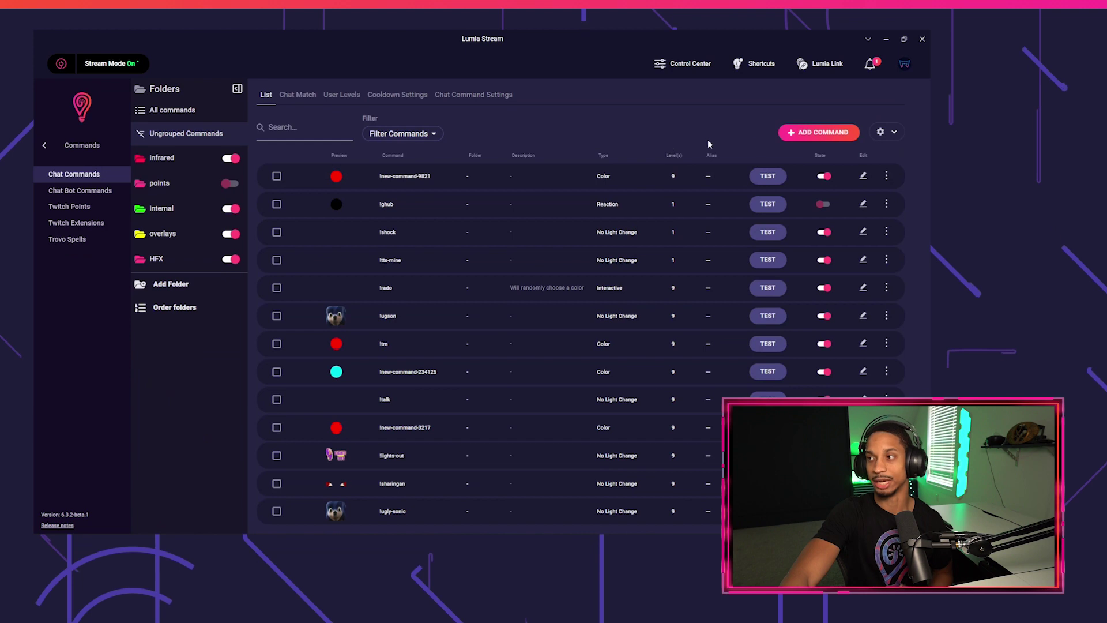
{"action": "left_click", "coordinate": [813, 133]}
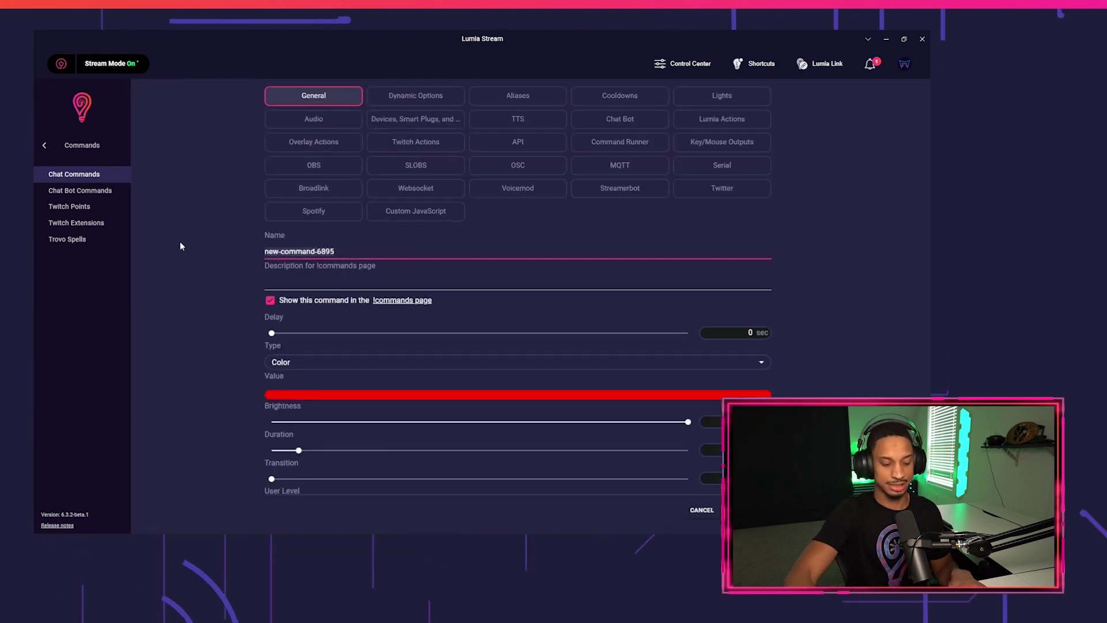
{"action": "left_click", "coordinate": [512, 126]}
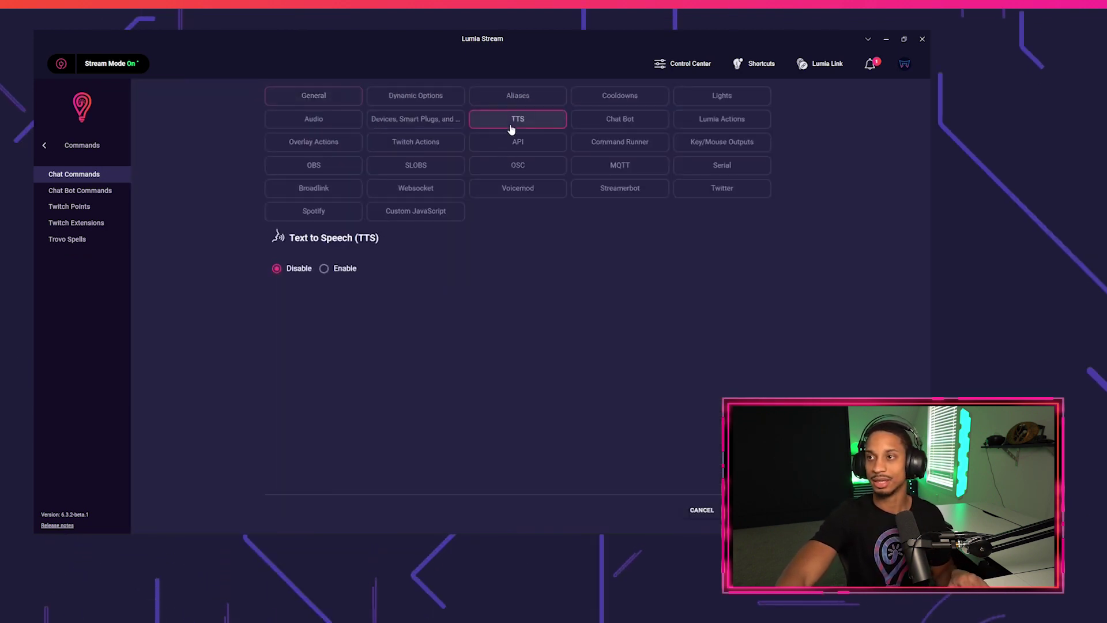
{"action": "left_click", "coordinate": [324, 268]}
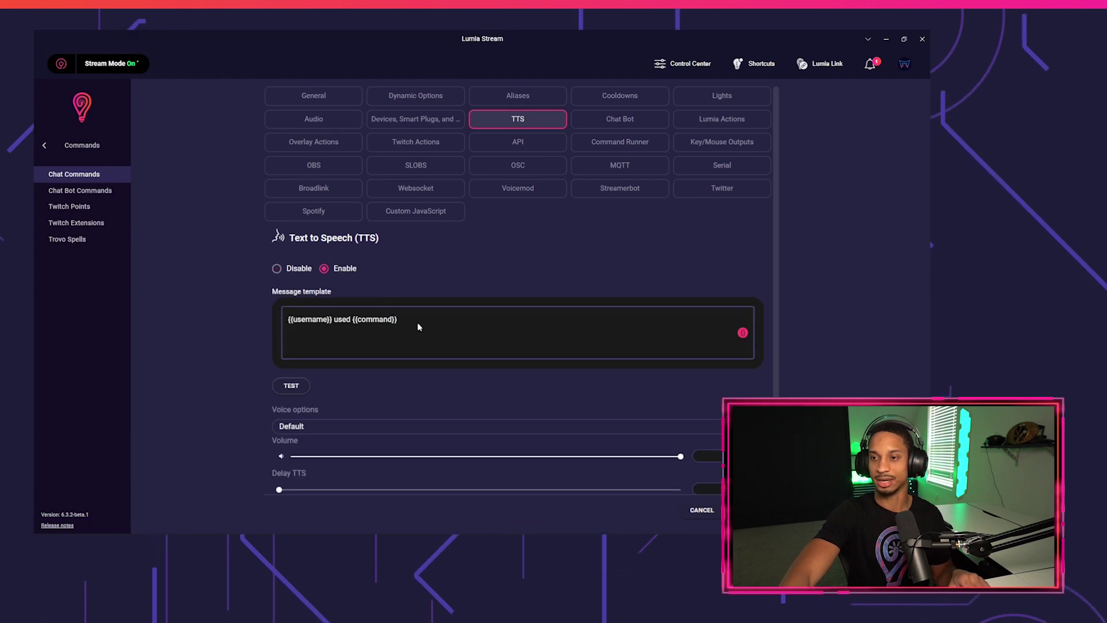
{"action": "double_click", "coordinate": [342, 320]}
{"action": "type", "text": "said"}
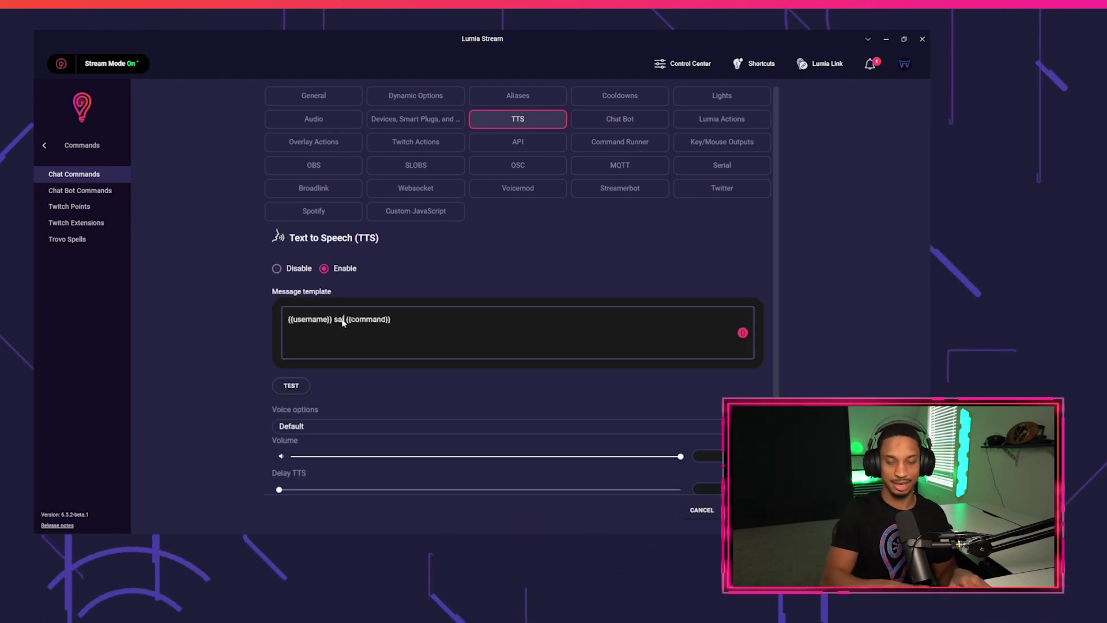
{"action": "double_click", "coordinate": [372, 320]}
{"action": "type", "text": "message"}
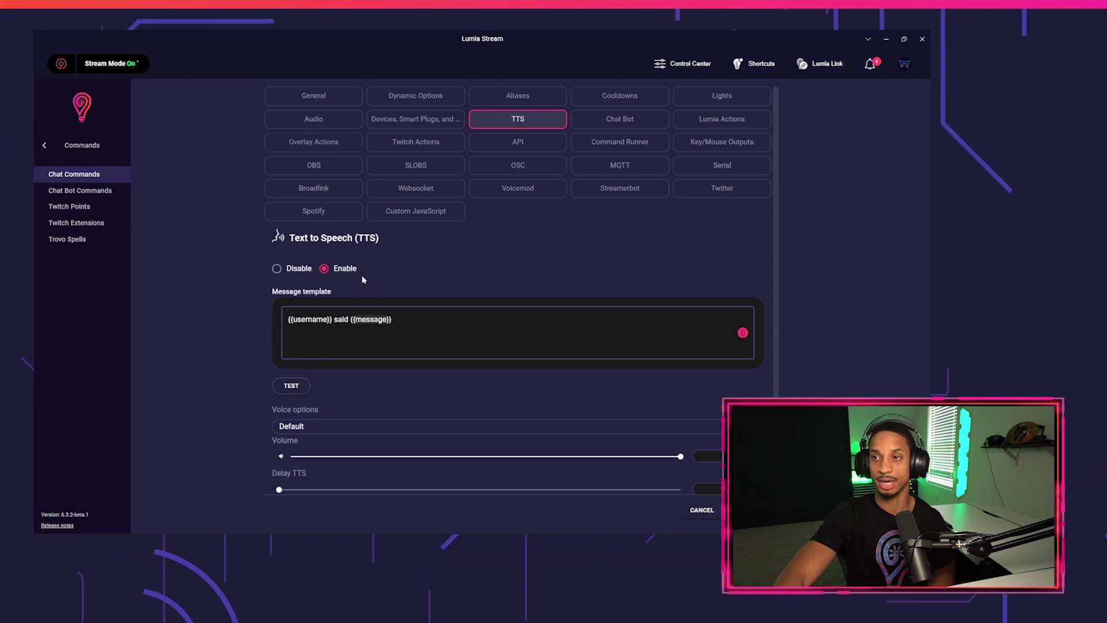
Step: Set the command's light type to Reaction with value Police and save it
{"action": "left_click", "coordinate": [334, 103]}
{"action": "left_click", "coordinate": [326, 373]}
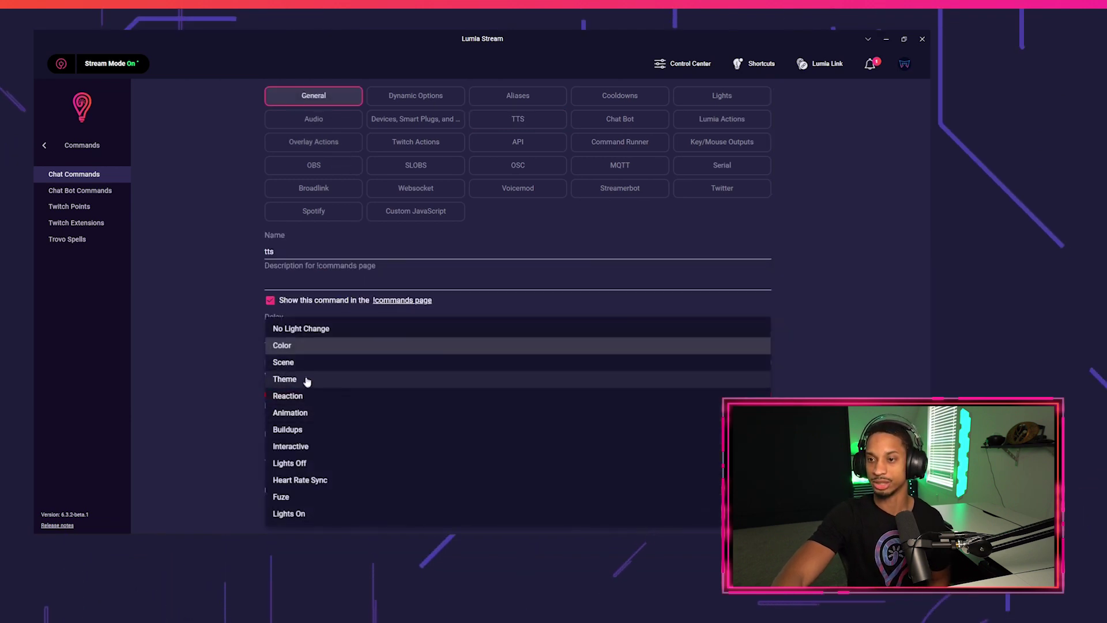
{"action": "left_click", "coordinate": [305, 393]}
{"action": "left_click", "coordinate": [337, 373]}
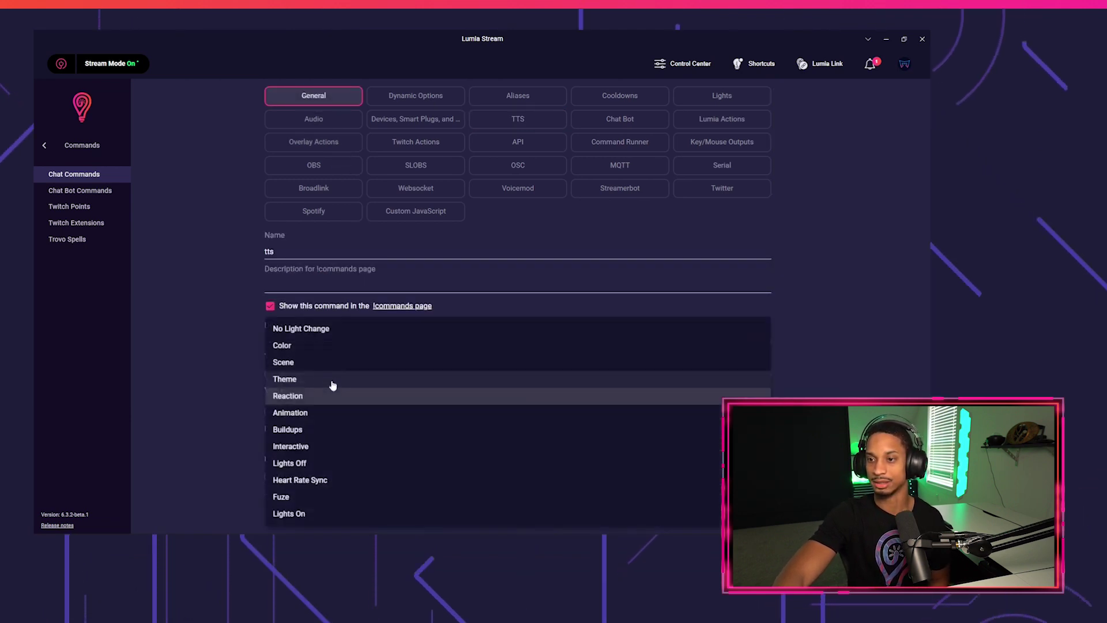
{"action": "left_click", "coordinate": [337, 411]}
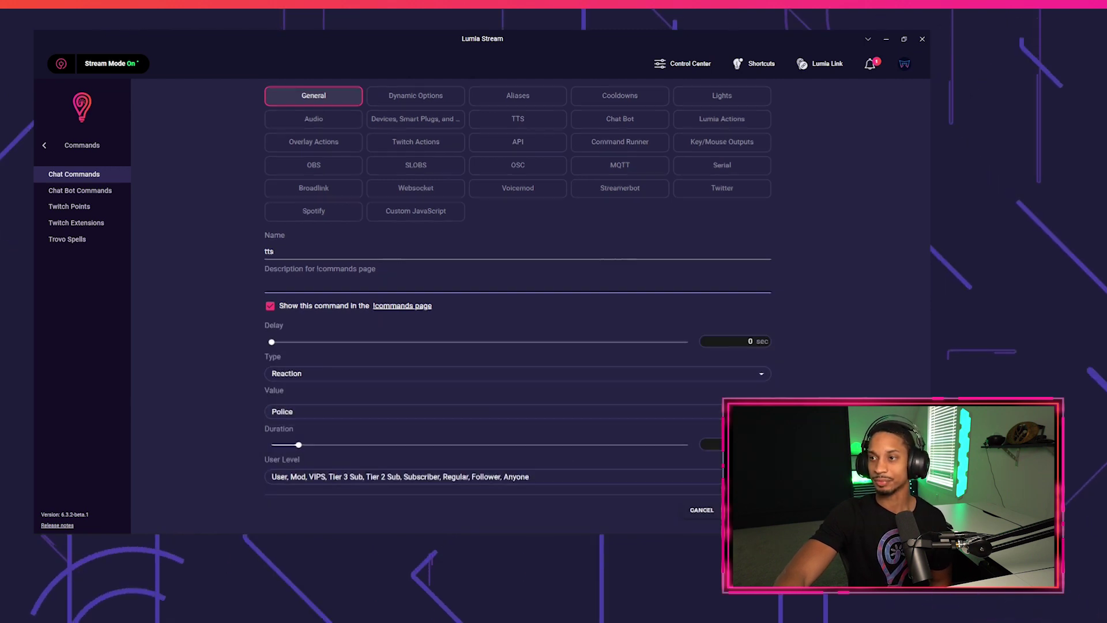
{"action": "left_click", "coordinate": [750, 509]}
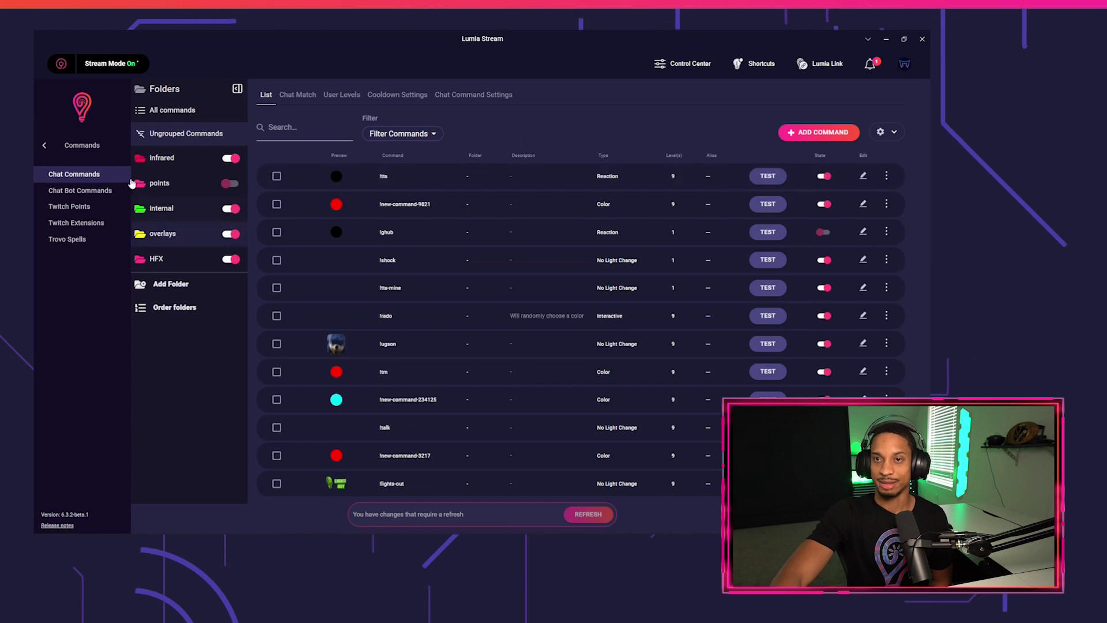
Step: Add a new webhook bind with path 'tts', name 'TTS' and its description
{"action": "left_click", "coordinate": [45, 145]}
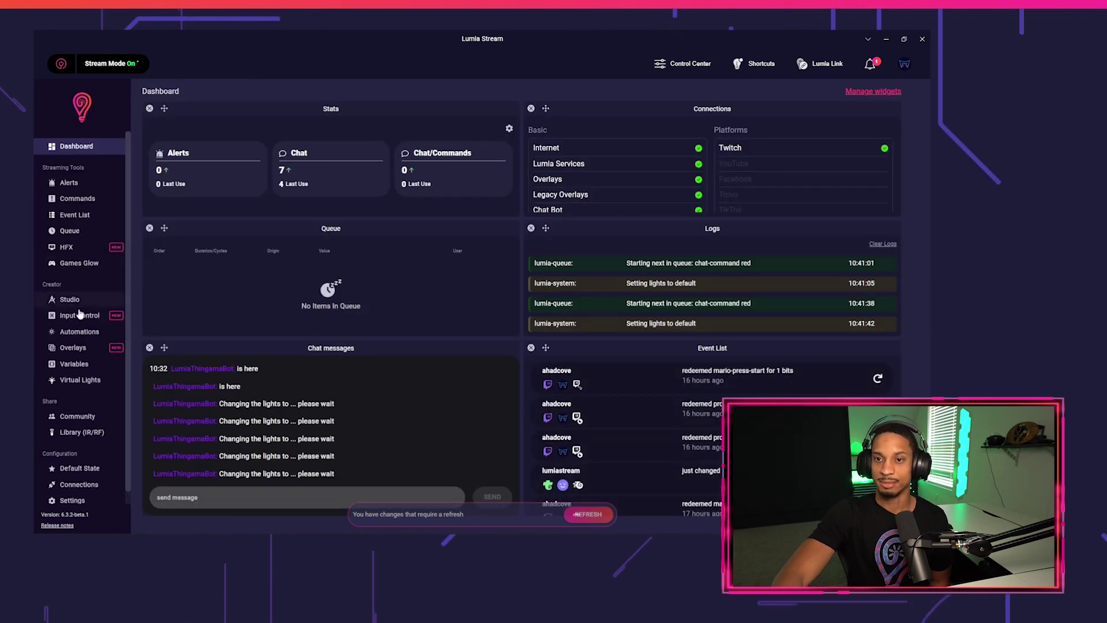
{"action": "left_click", "coordinate": [78, 315]}
{"action": "left_click", "coordinate": [69, 191]}
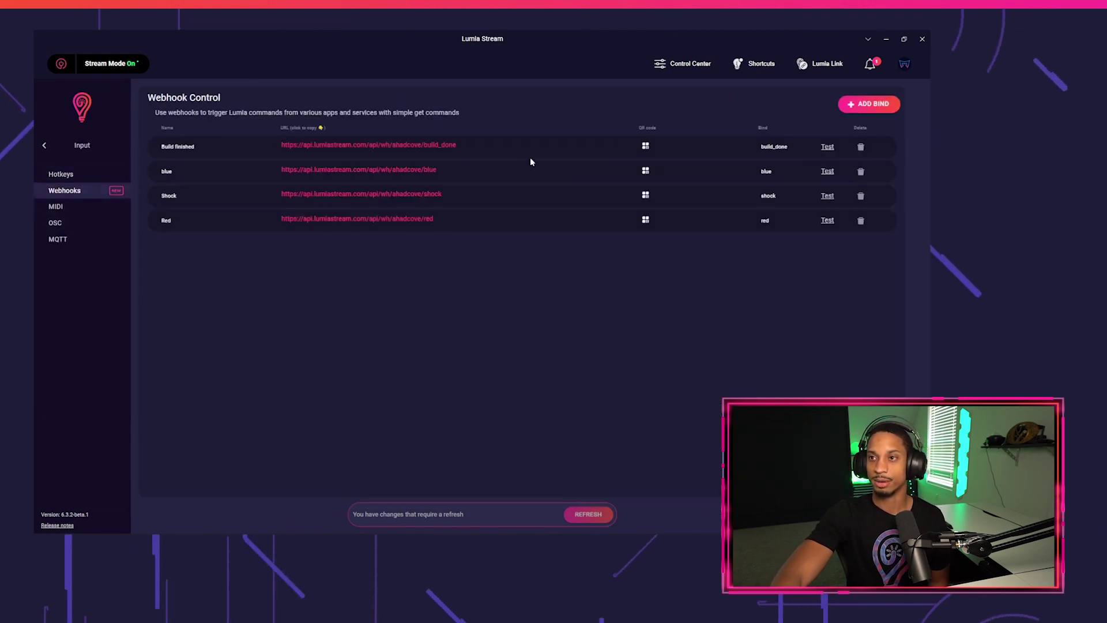
{"action": "left_click", "coordinate": [865, 108]}
{"action": "type", "text": "tts"}
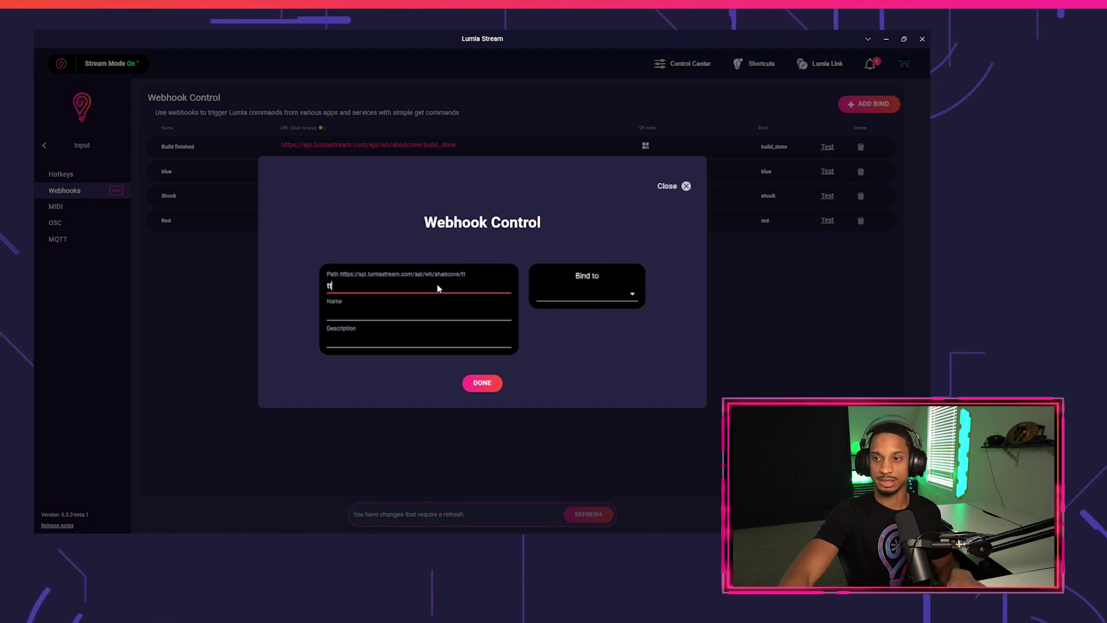
{"action": "left_click", "coordinate": [402, 318]}
{"action": "type", "text": "TTS"}
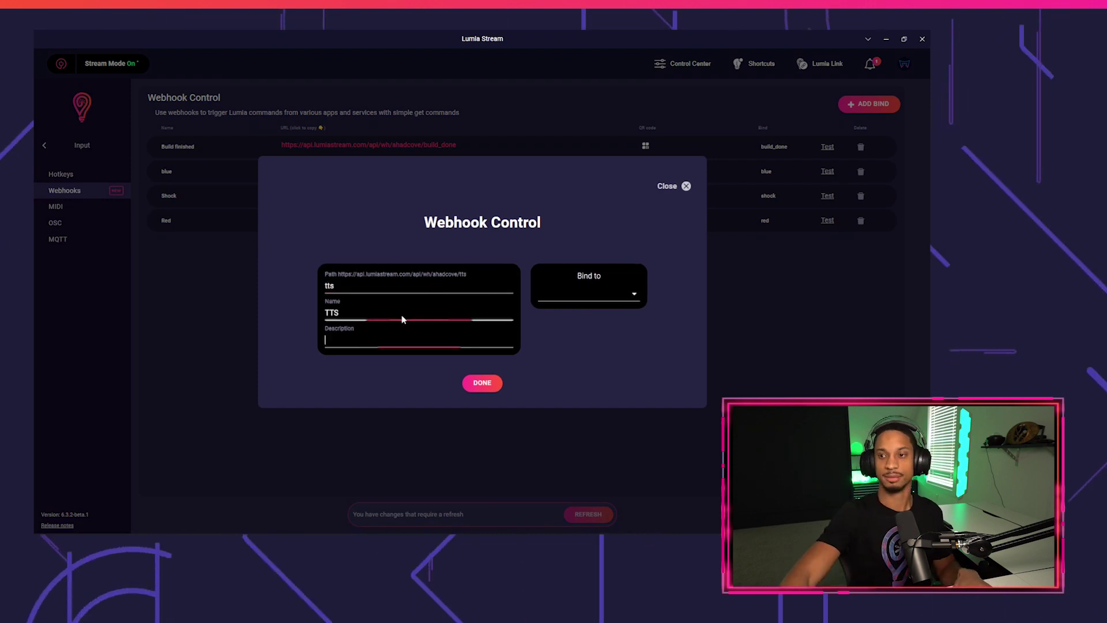
{"action": "key", "text": "Tab"}
{"action": "type", "text": "Se"}
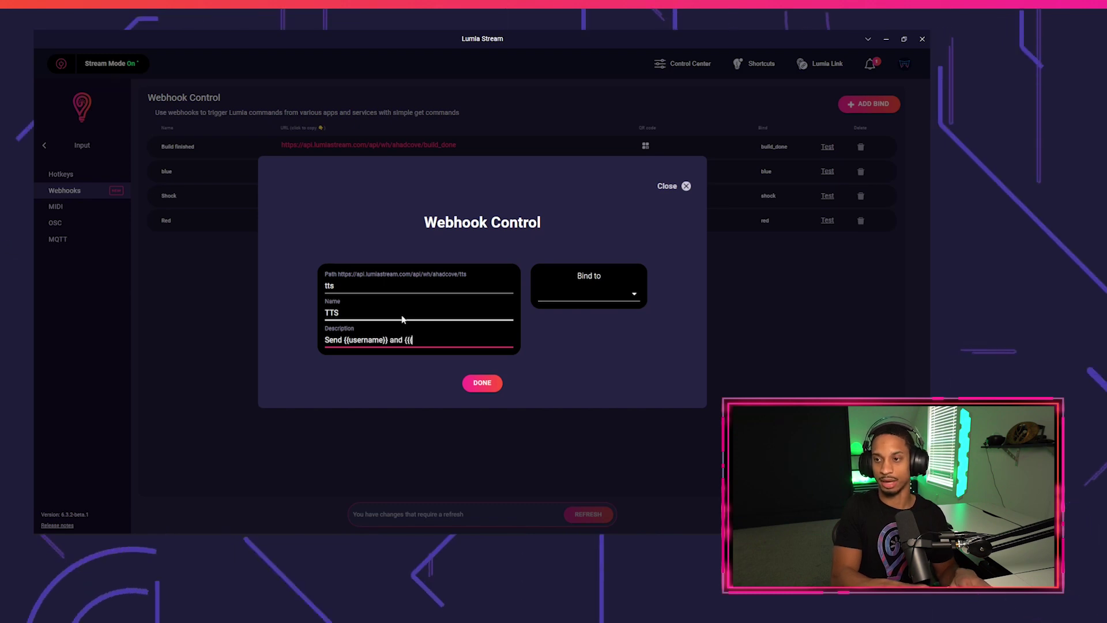
{"action": "type", "text": "message}}"}
Step: Bind the TTS webhook to the Tts command and save it
{"action": "left_click", "coordinate": [550, 294]}
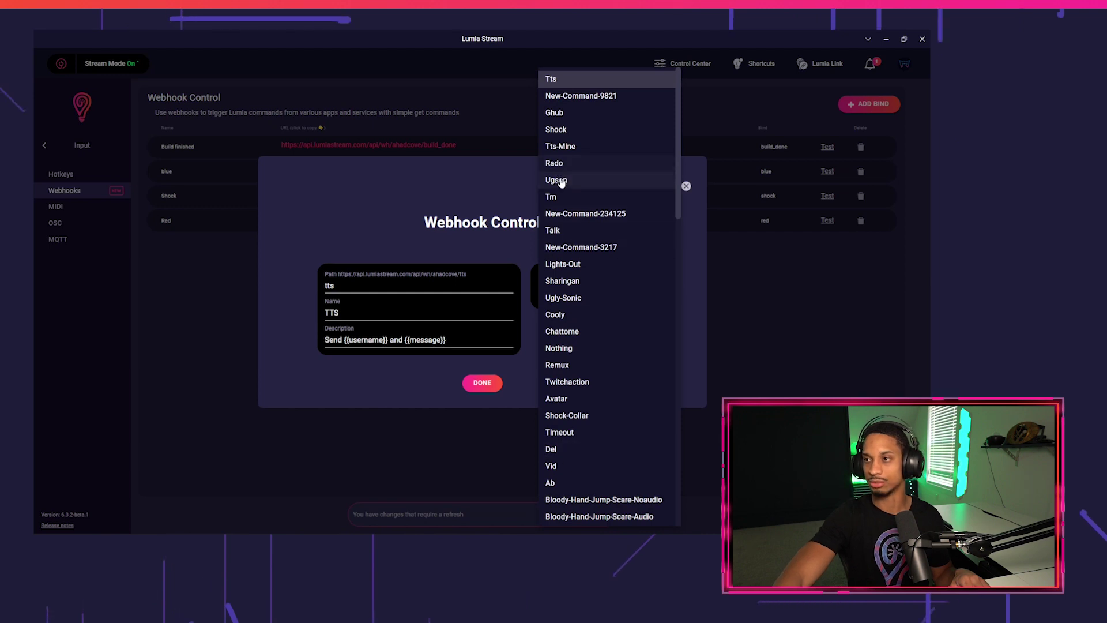
{"action": "left_click", "coordinate": [550, 79]}
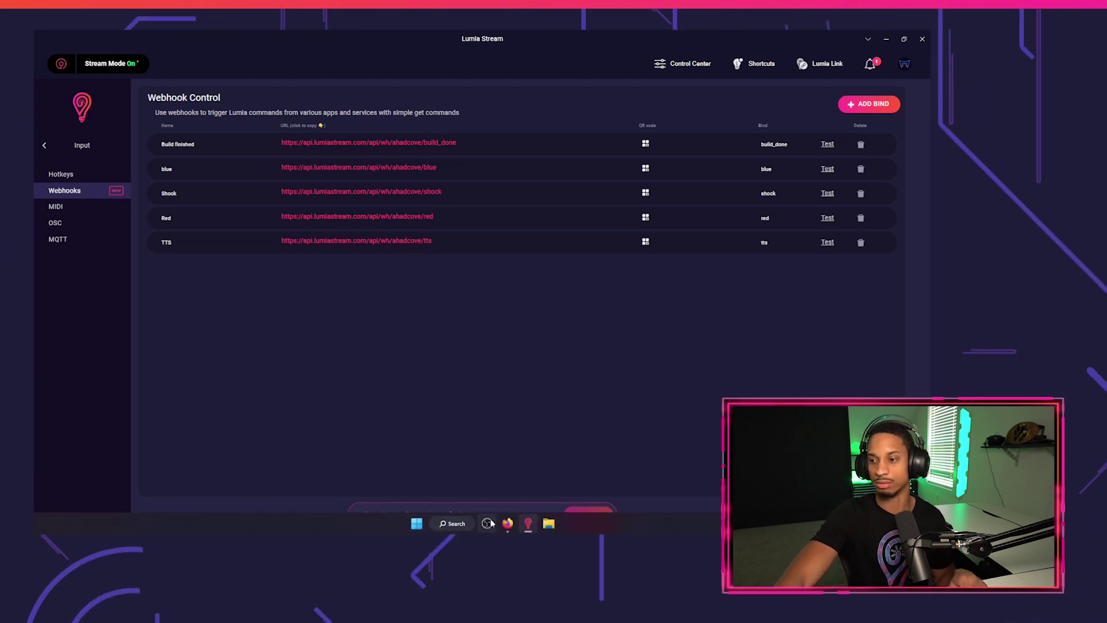
{"action": "left_click", "coordinate": [507, 522]}
Step: Load the TTS webhook URL with username=lumia and a test message in a new Firefox tab
{"action": "key", "text": "ctrl+t"}
{"action": "type", "text": "https://api.lumiastream.com/api/wh/ahadcove/tts"}
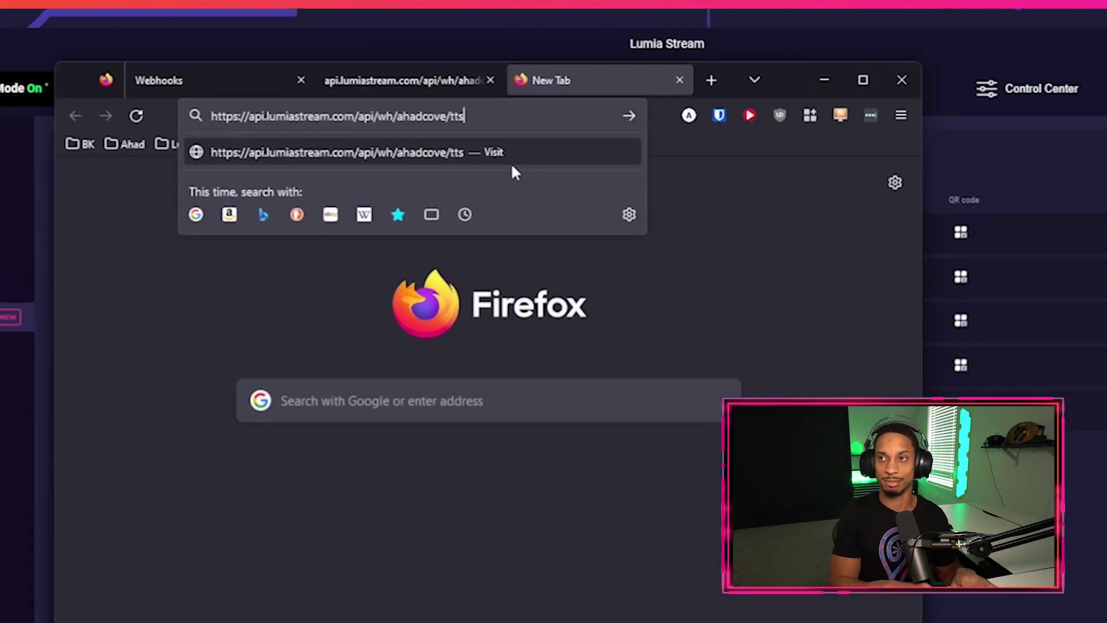
{"action": "type", "text": "?user"}
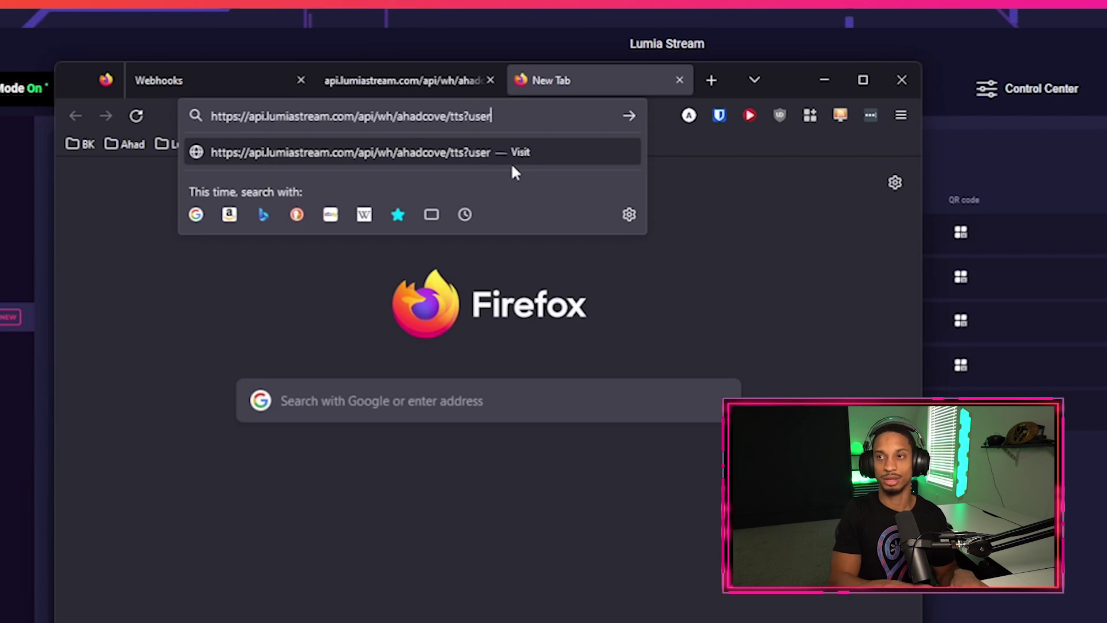
{"action": "type", "text": "name="}
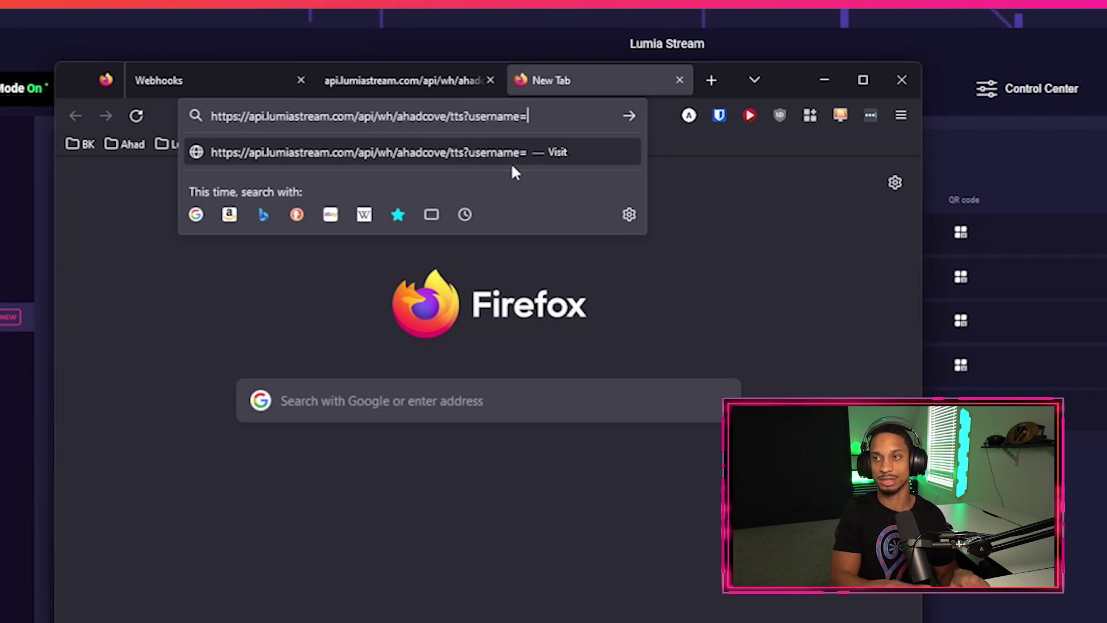
{"action": "type", "text": "lumi"}
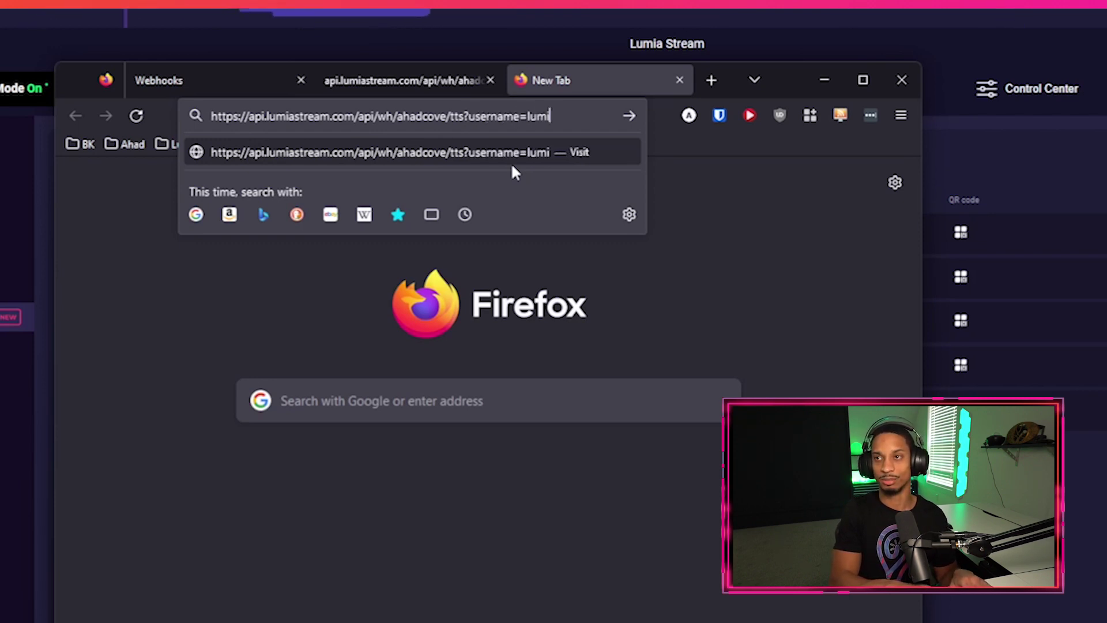
{"action": "type", "text": "a&"}
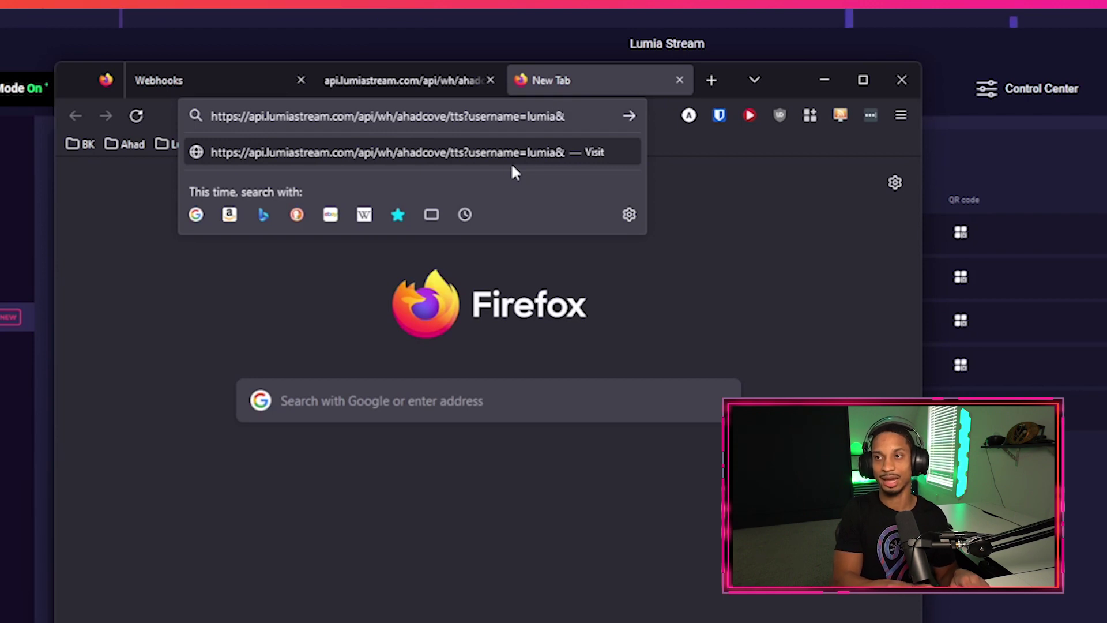
{"action": "type", "text": "message="}
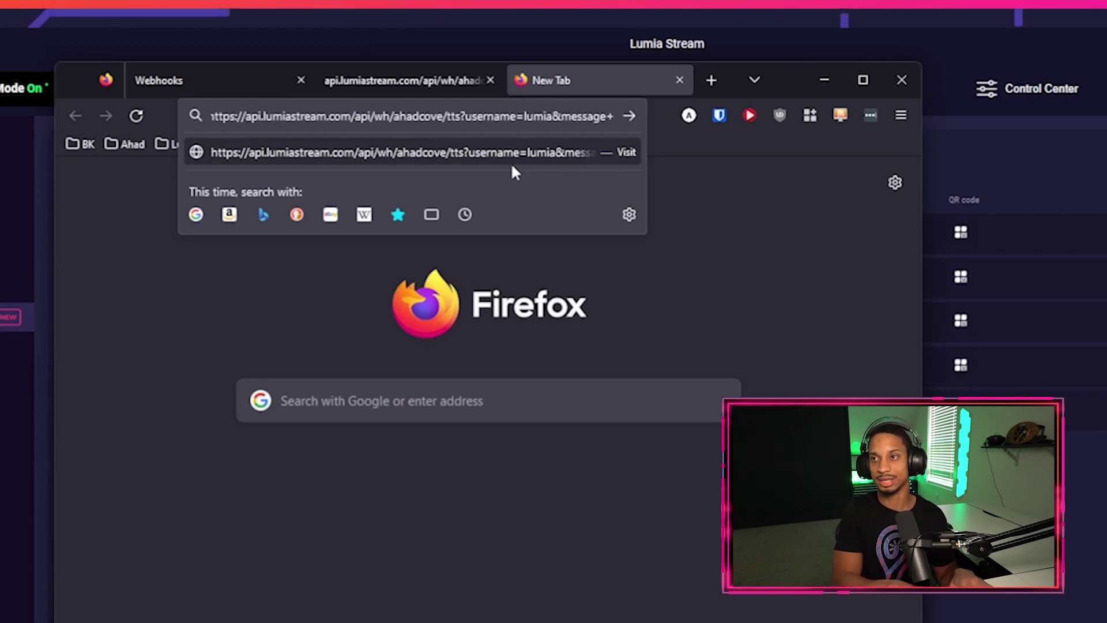
{"action": "type", "text": "wow "}
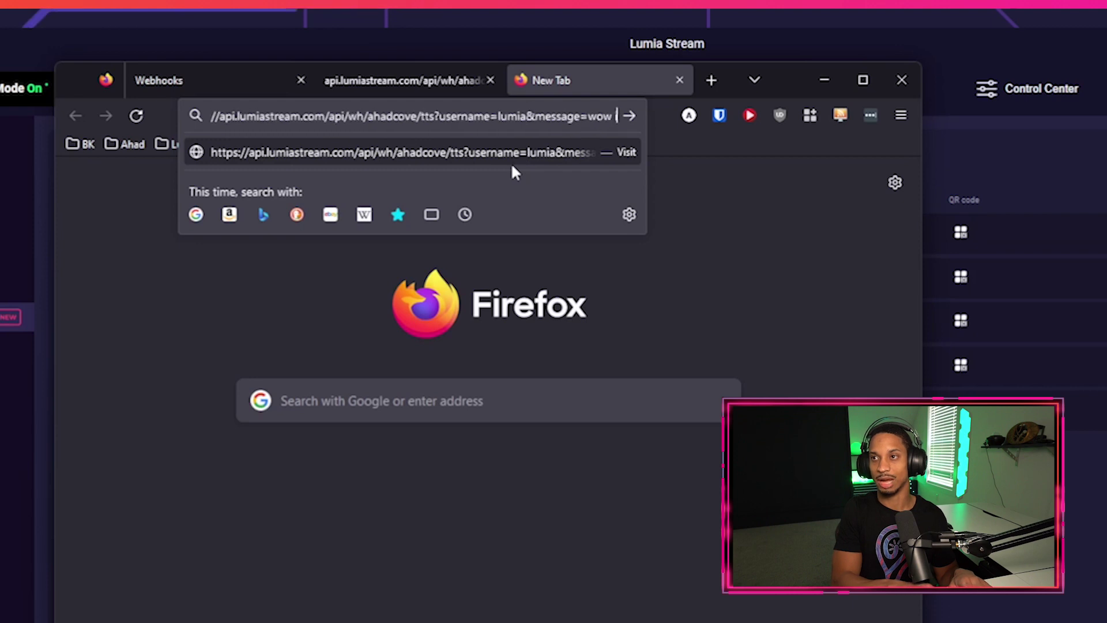
{"action": "type", "text": "im having "}
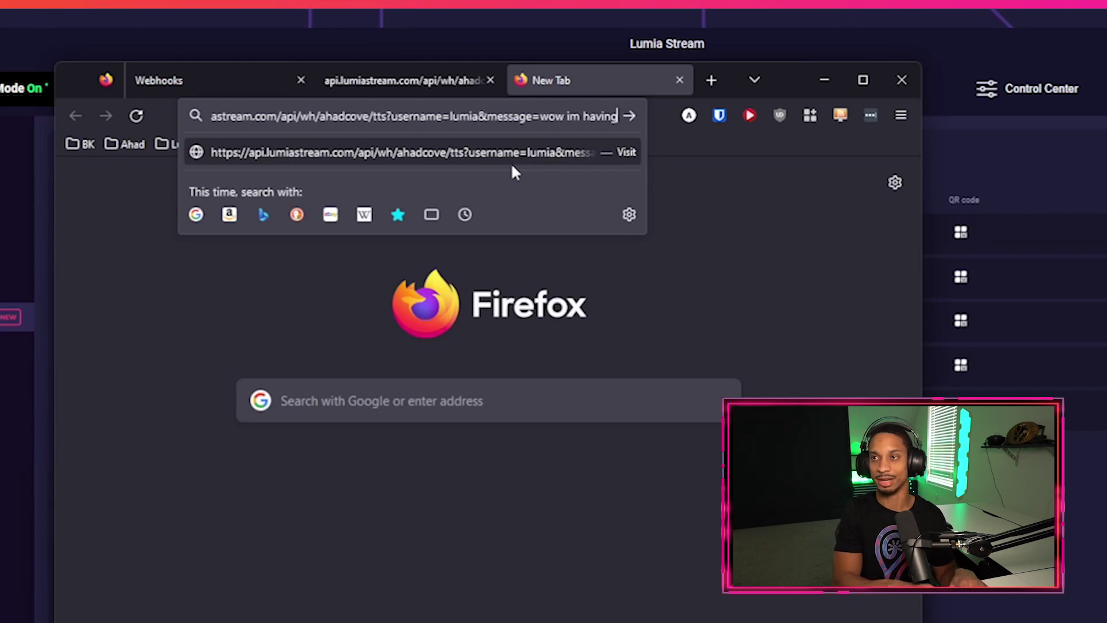
{"action": "type", "text": "a good"}
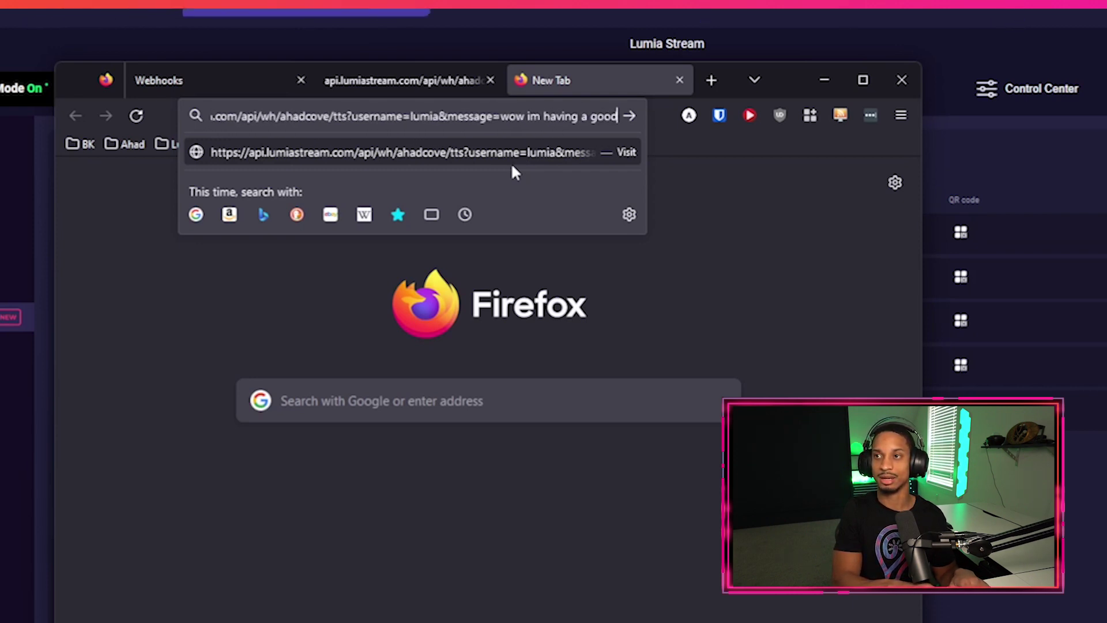
{"action": "type", "text": " day"}
{"action": "key", "text": "Return"}
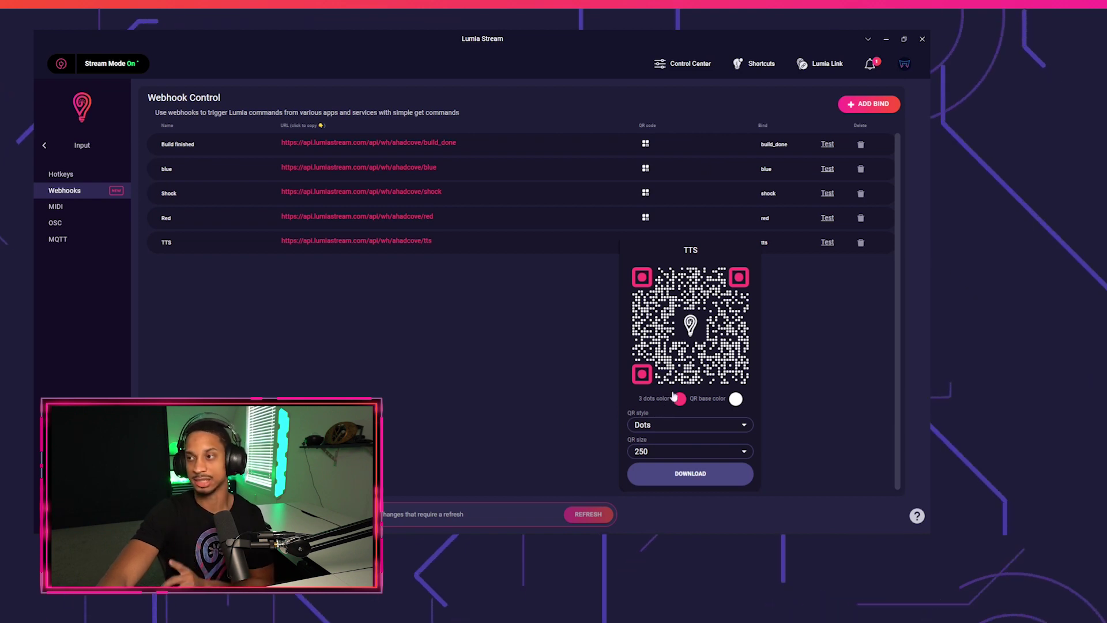
{"action": "left_click", "coordinate": [814, 343]}
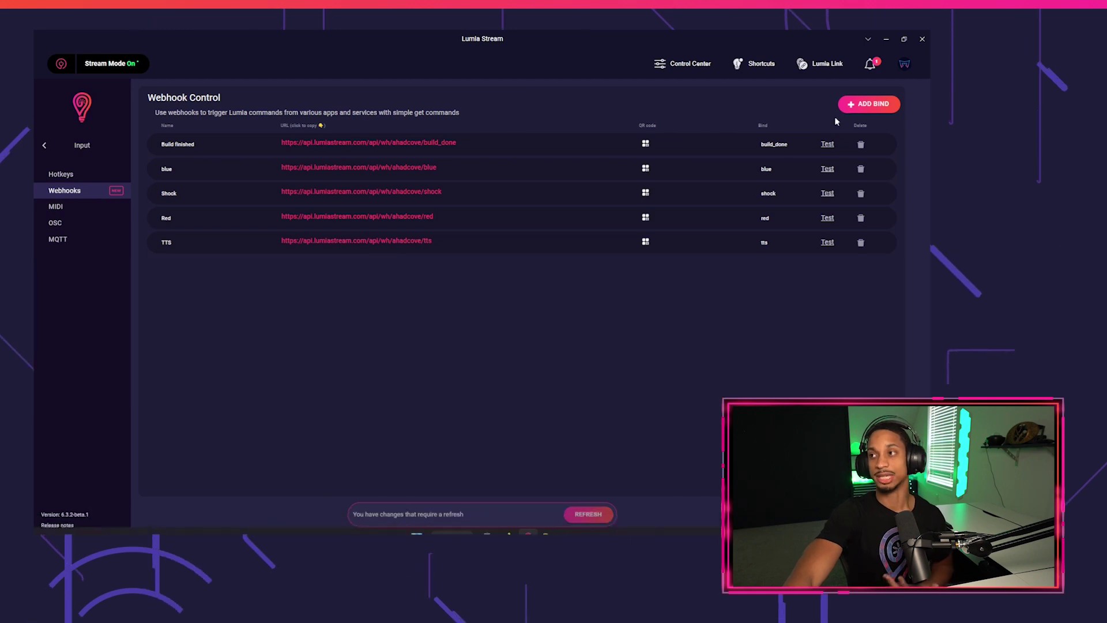
Step: Add a webhook with path 'green' and name 'Green', bound to the Green command
{"action": "left_click", "coordinate": [869, 104]}
{"action": "left_click", "coordinate": [458, 288]}
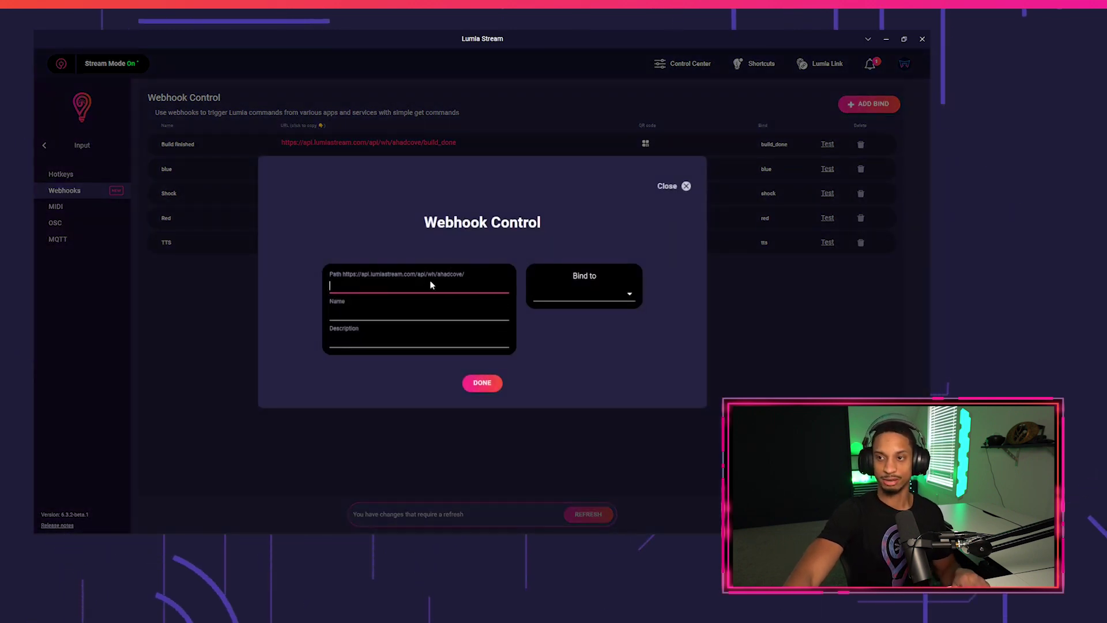
{"action": "type", "text": "green"}
{"action": "key", "text": "Tab"}
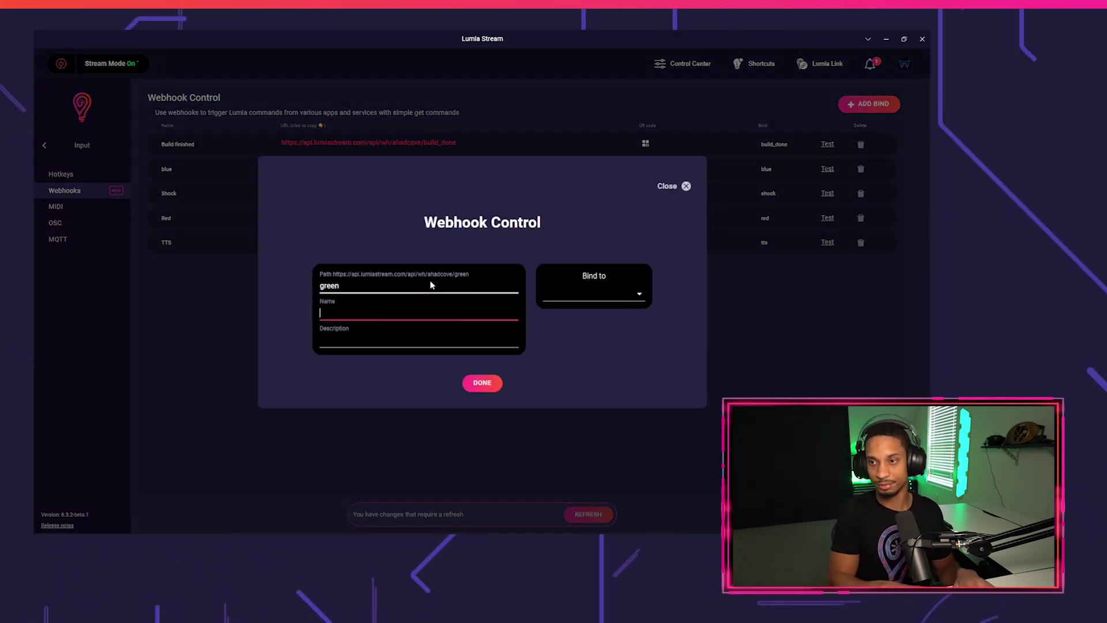
{"action": "type", "text": "Green"}
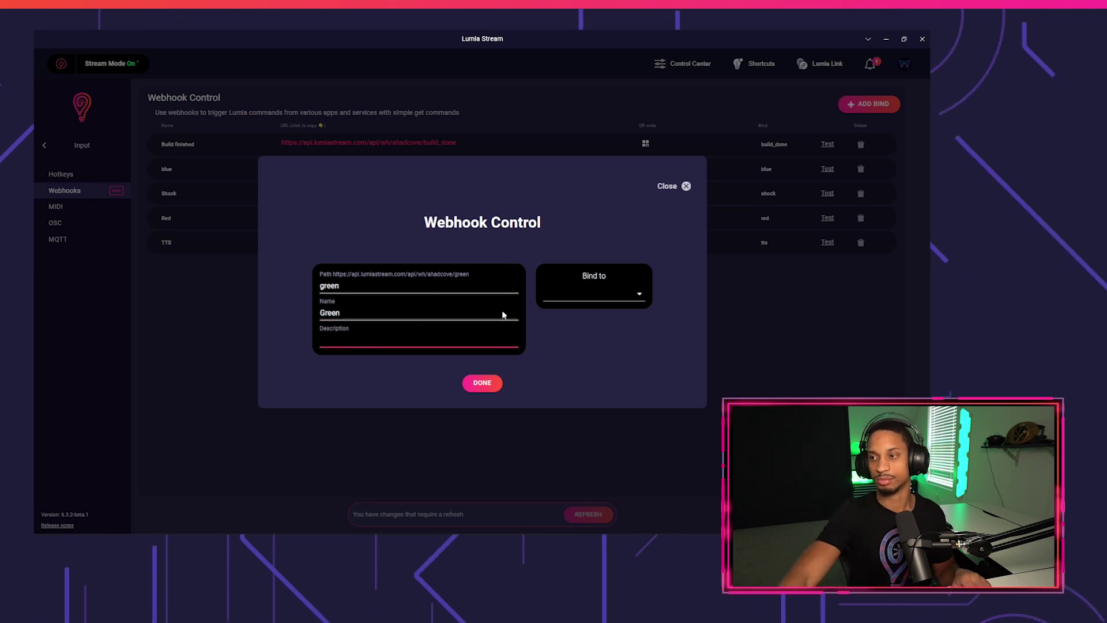
{"action": "left_click", "coordinate": [562, 292]}
{"action": "left_click", "coordinate": [573, 329]}
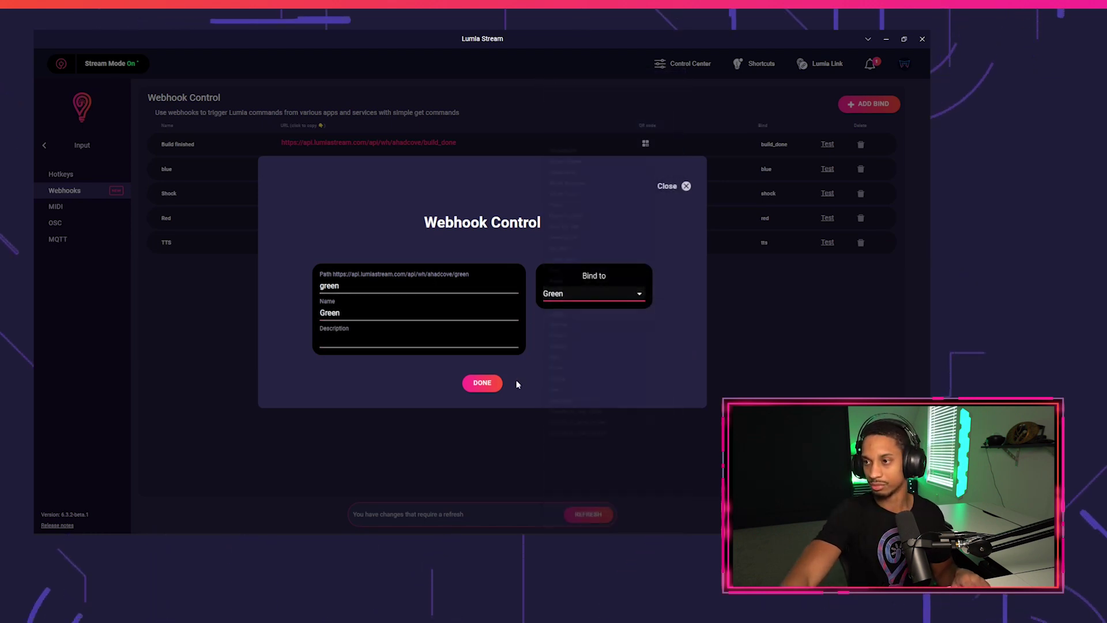
{"action": "left_click", "coordinate": [488, 389]}
{"action": "left_click", "coordinate": [508, 524]}
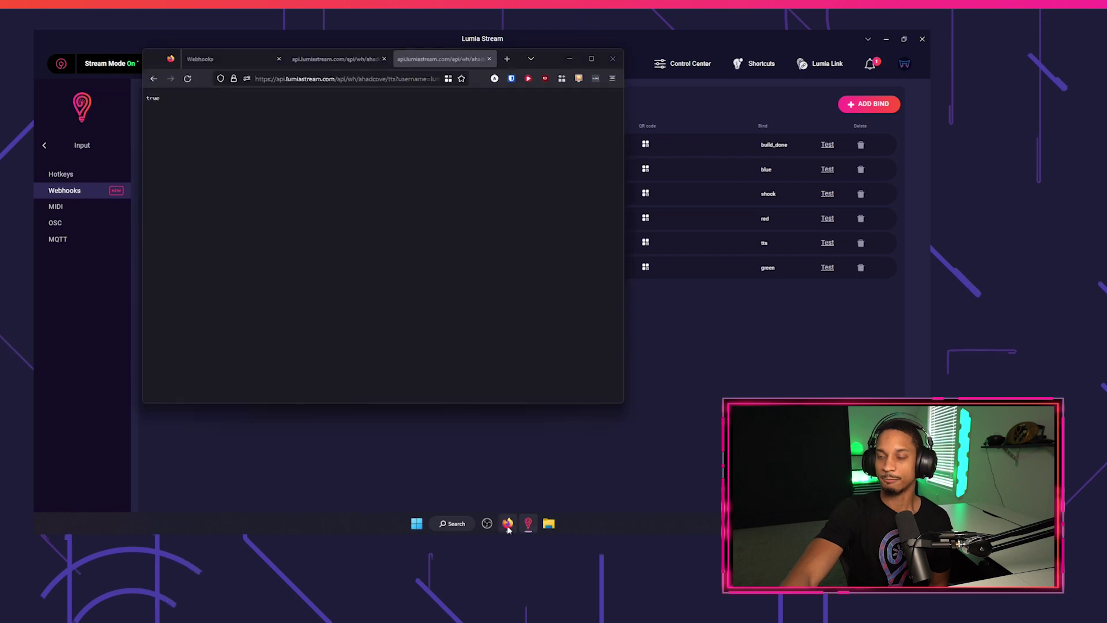
Step: On the local index.html Webhooks page, fire the Red, Green, TTS and Shock buttons
{"action": "left_click", "coordinate": [240, 61]}
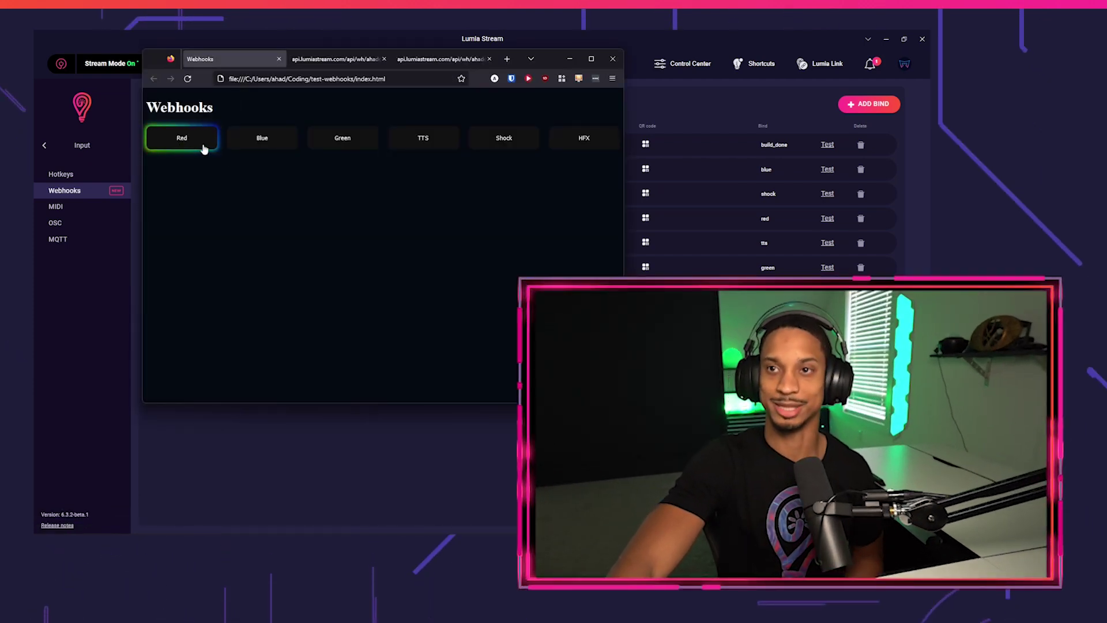
{"action": "left_click", "coordinate": [203, 146]}
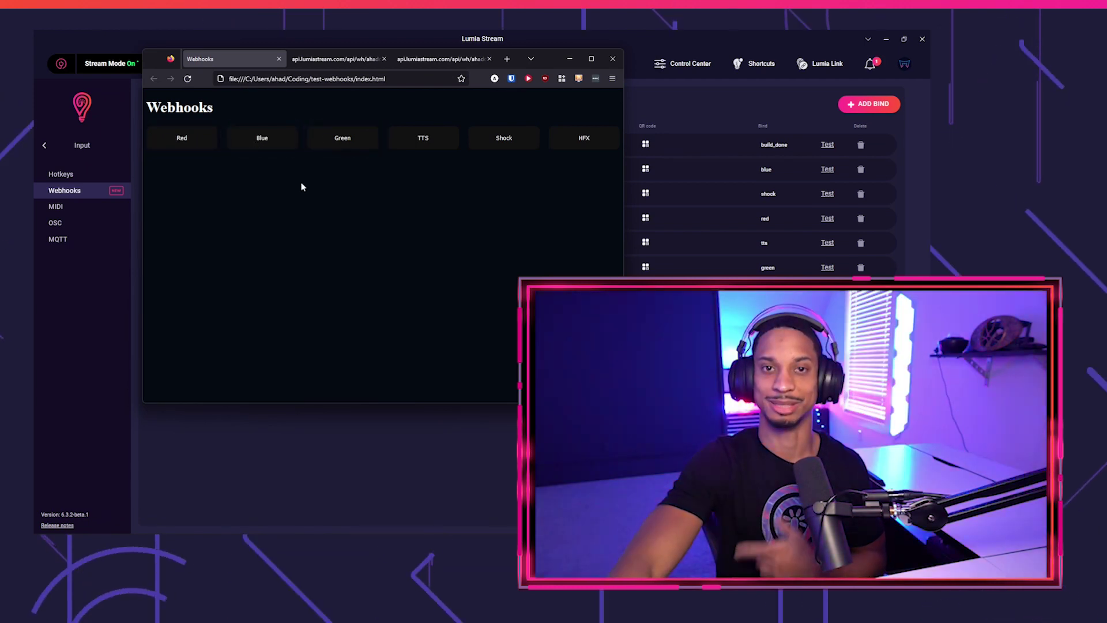
{"action": "left_click", "coordinate": [354, 149]}
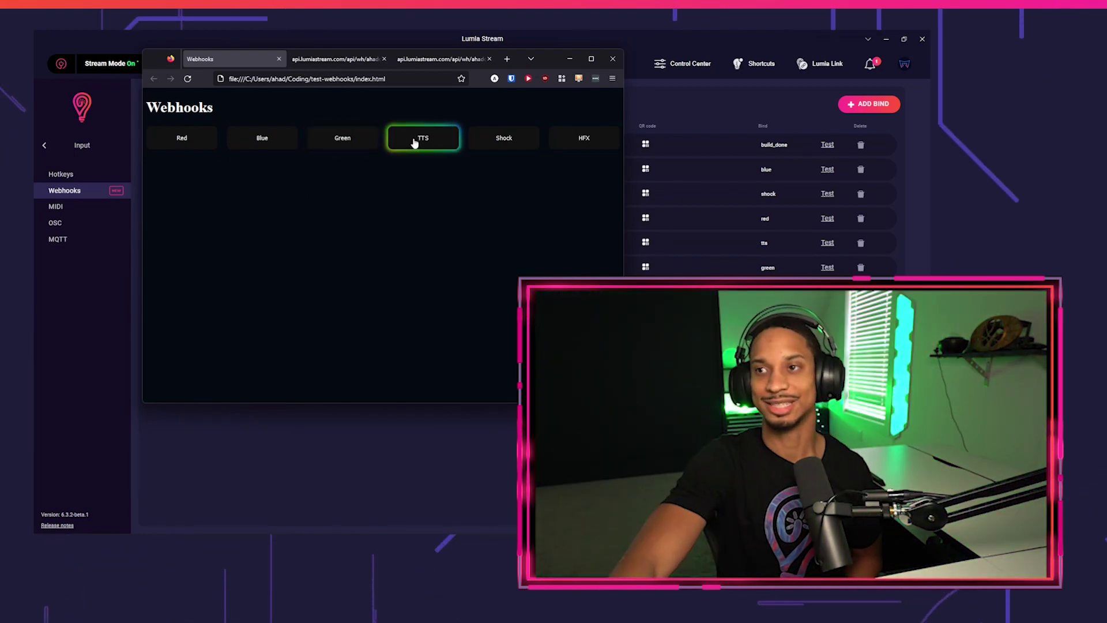
{"action": "left_click", "coordinate": [505, 141]}
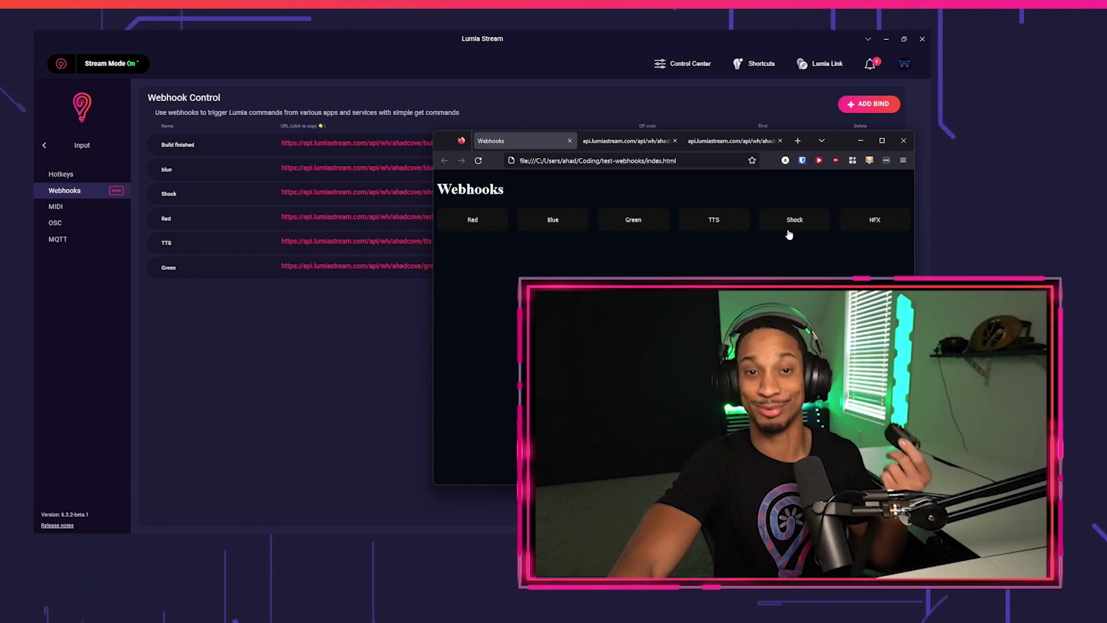
{"action": "left_click", "coordinate": [792, 220]}
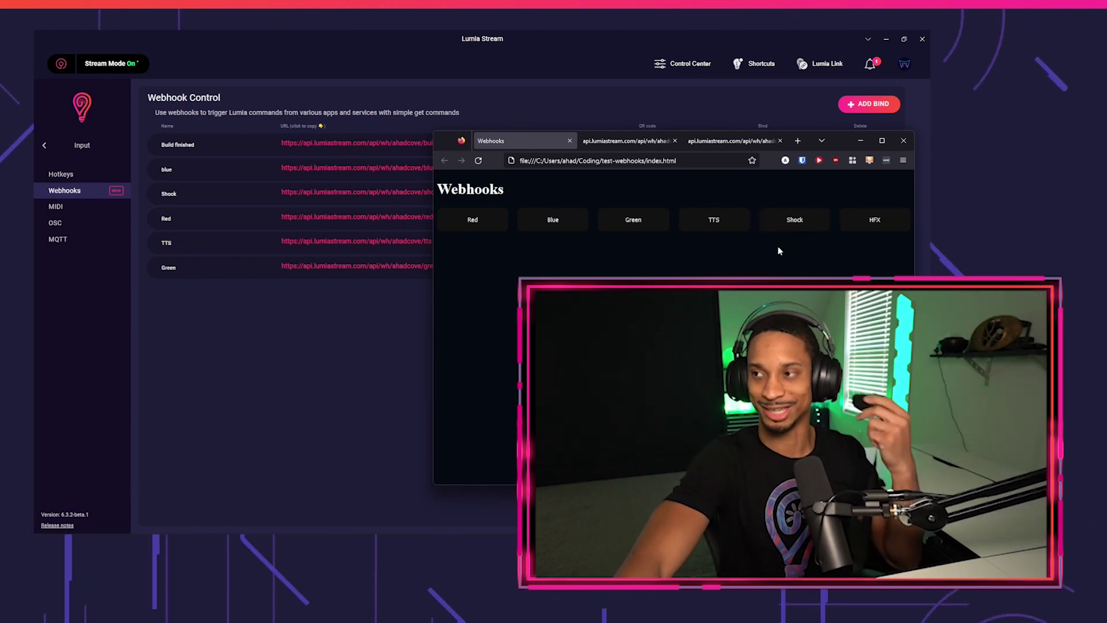